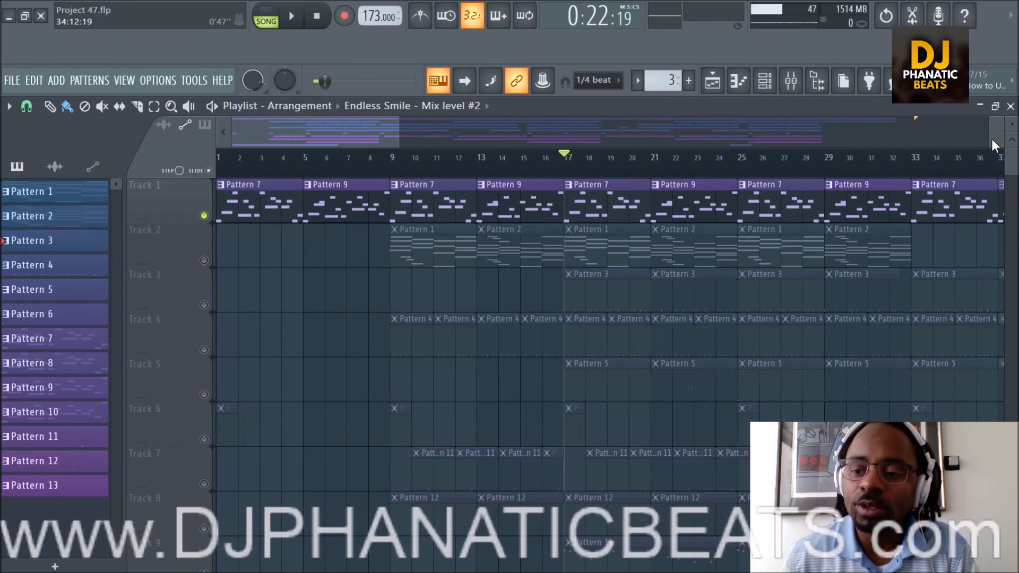
# Step: Open the Pattern 7 clip at bar 17 of Track 1 in the piano roll and view its whole melody
pyautogui.moveTo(1012, 125); pyautogui.dragTo(1012, 116)
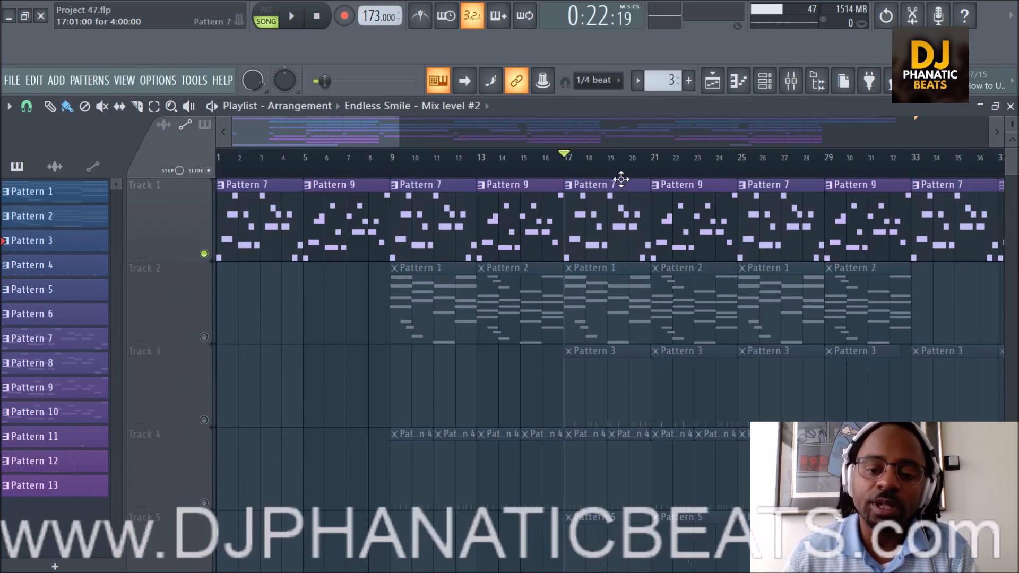
pyautogui.scroll(3, 621, 179)
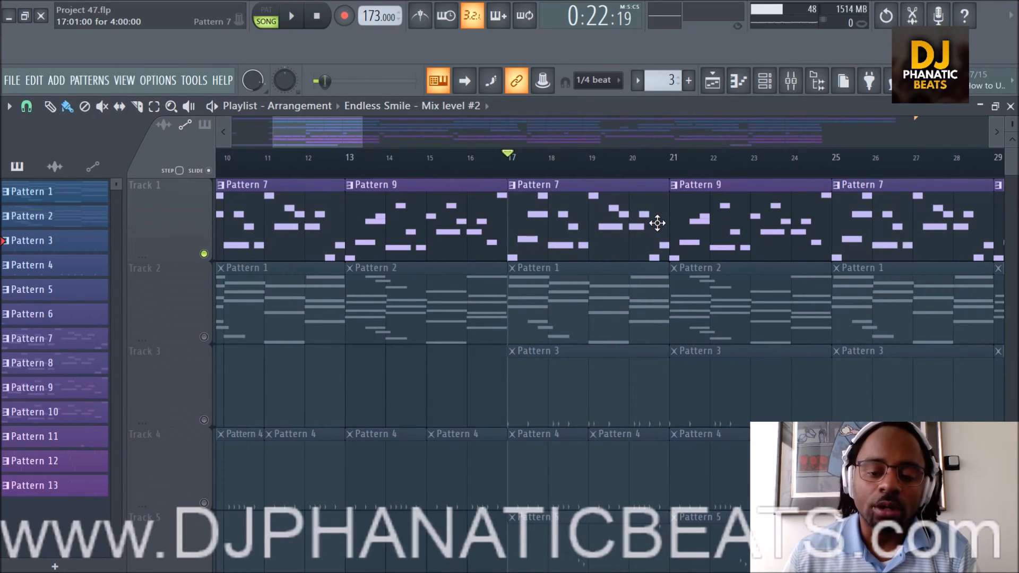
pyautogui.doubleClick(613, 217)
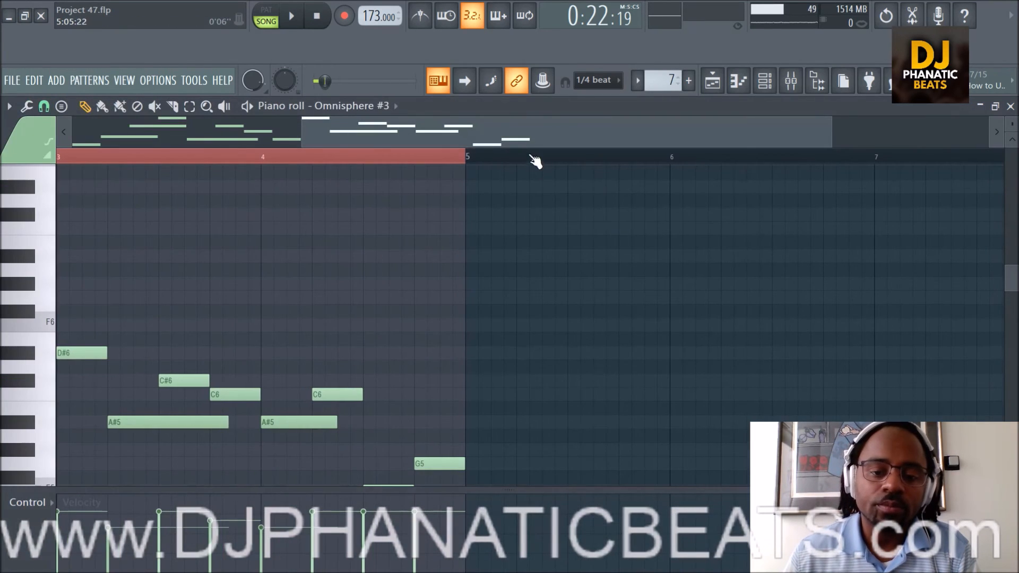
pyautogui.moveTo(538, 136); pyautogui.dragTo(148, 135)
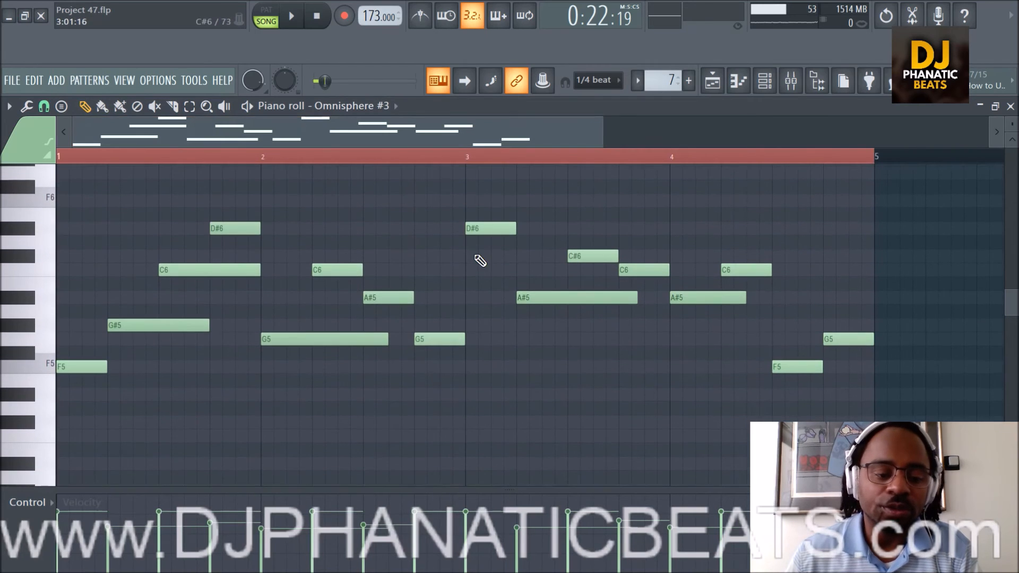
pyautogui.scroll(1, 375, 307)
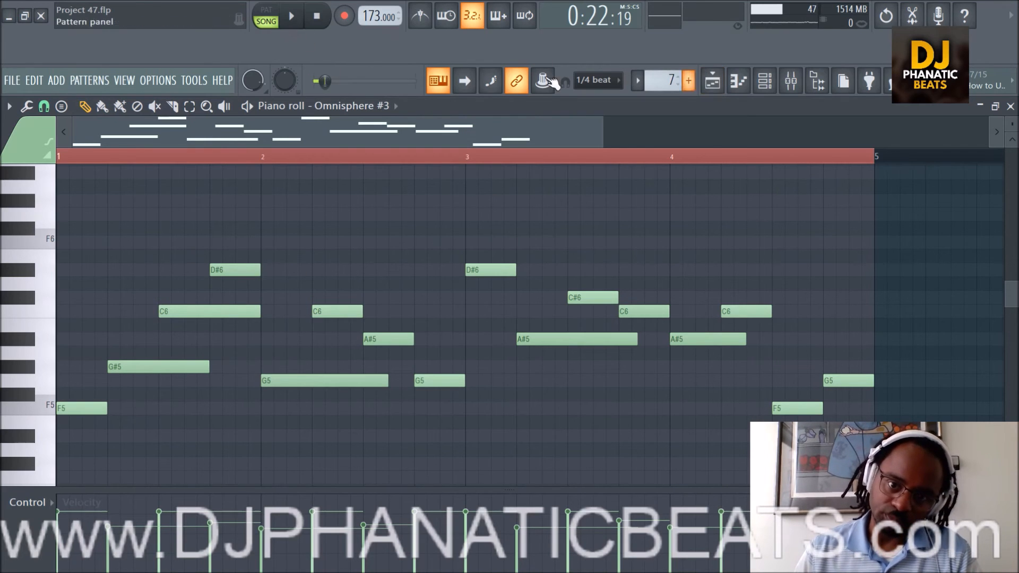
# Step: Play the Track 1 melody from bar 17, follow it in the piano roll and the playlist, and stop playback
pyautogui.press('space')
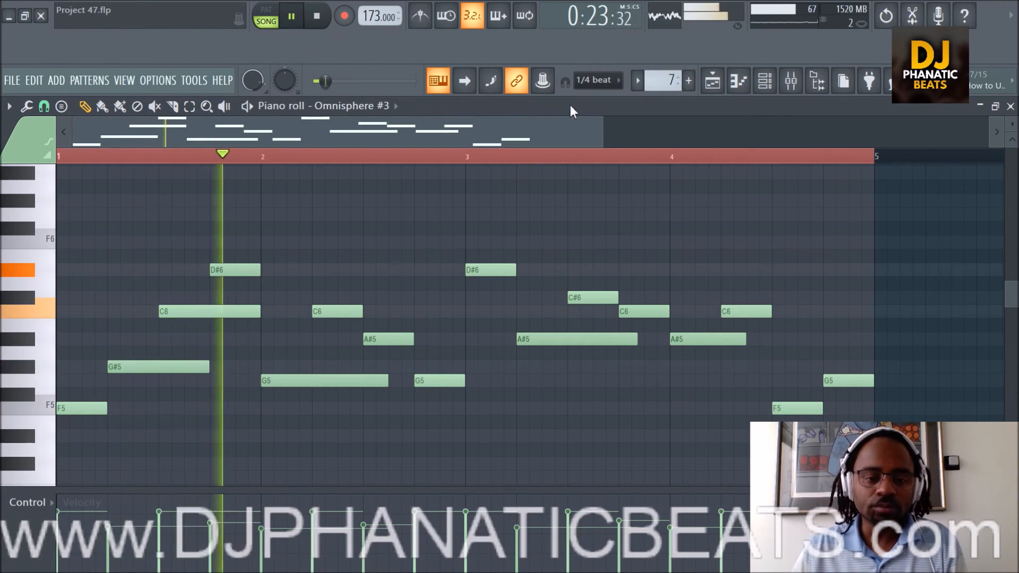
pyautogui.scroll(-1, 590, 158)
pyautogui.click(714, 86)
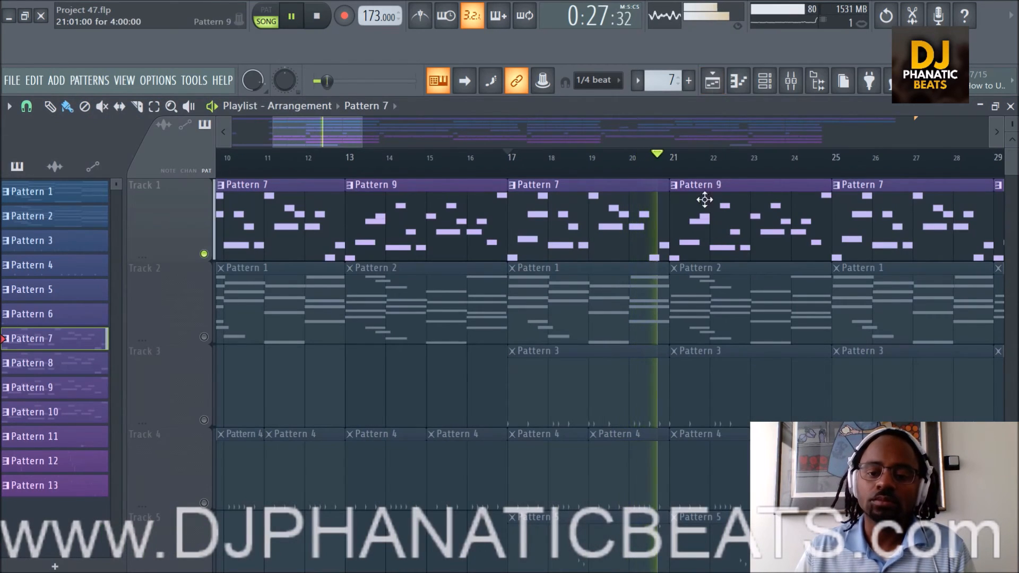
pyautogui.scroll(-2, 729, 169)
pyautogui.scroll(1, 730, 169)
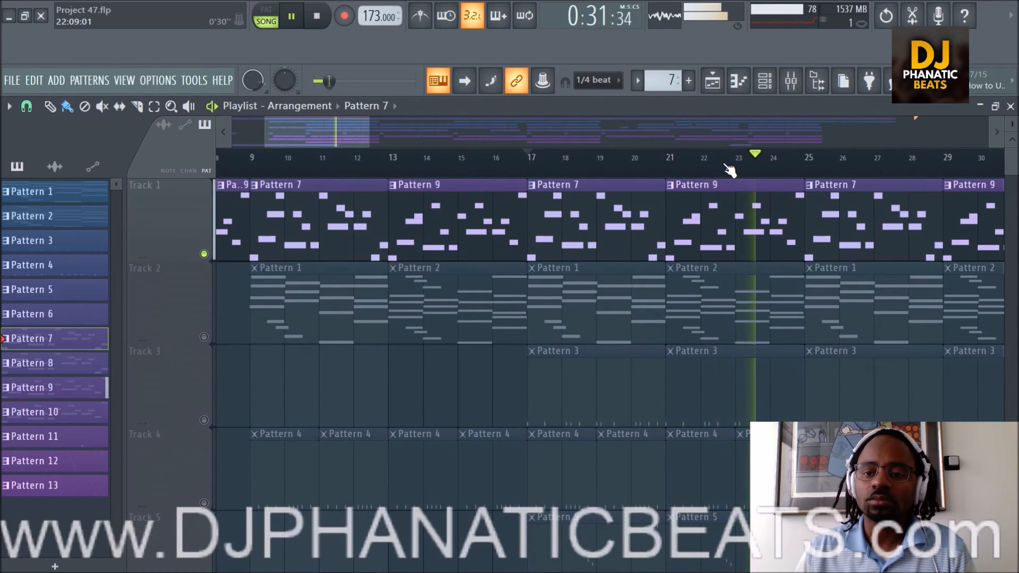
pyautogui.press('space')
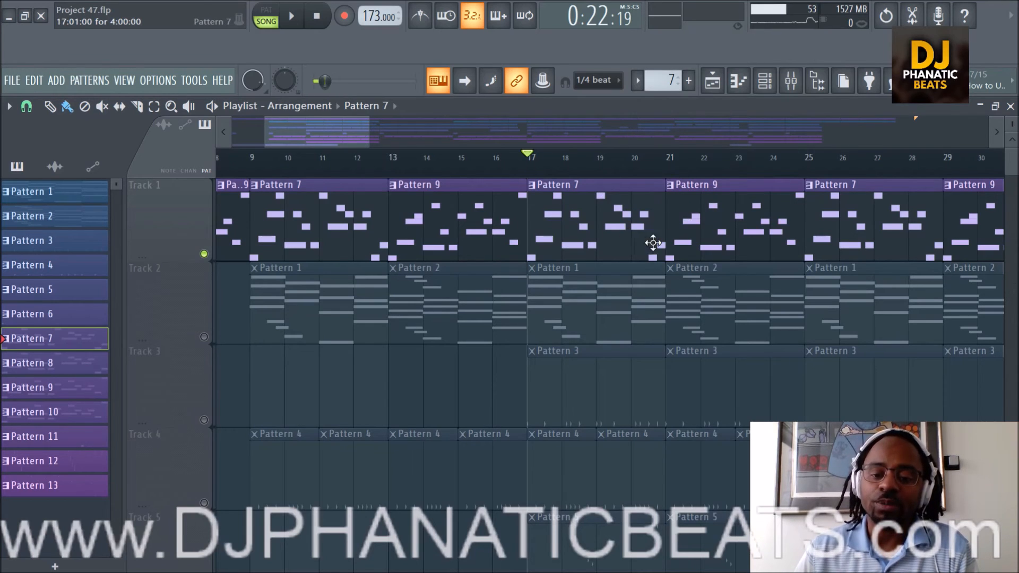
# Step: Bypass iZotope Ozone 7 and Neutron on the Master mixer channel and return to the playlist
pyautogui.click(791, 82)
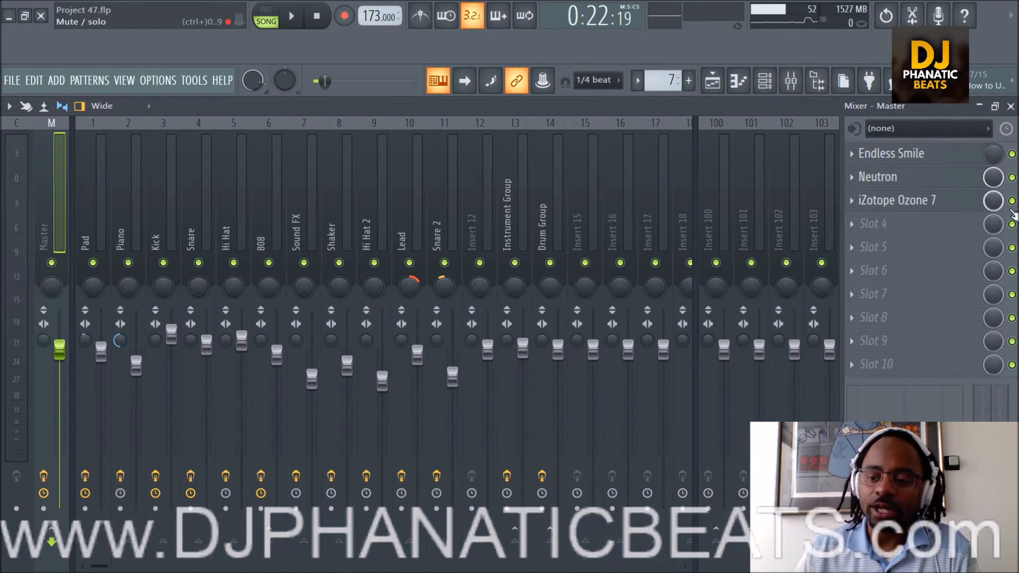
pyautogui.click(1011, 200)
pyautogui.click(1012, 177)
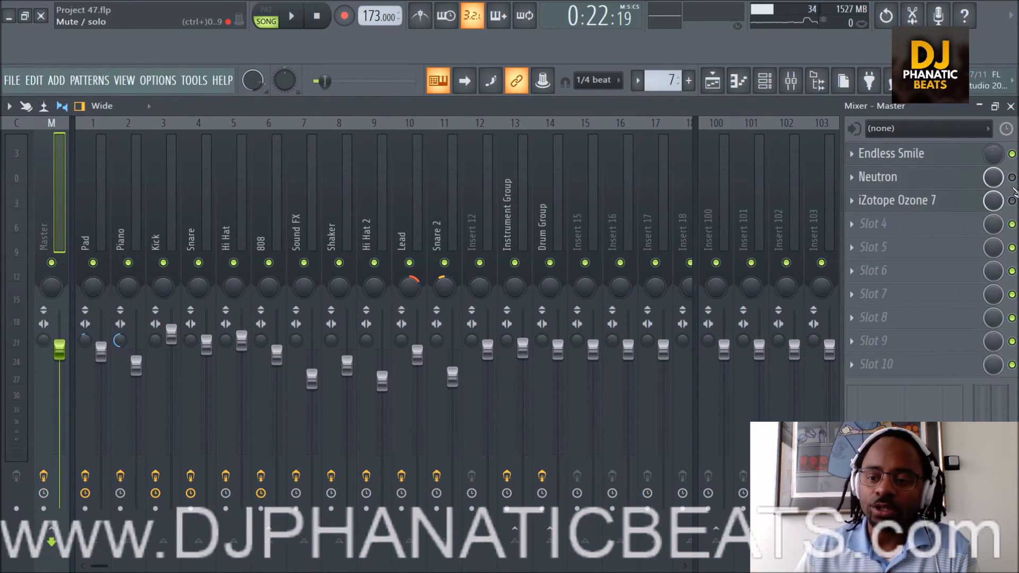
pyautogui.click(712, 85)
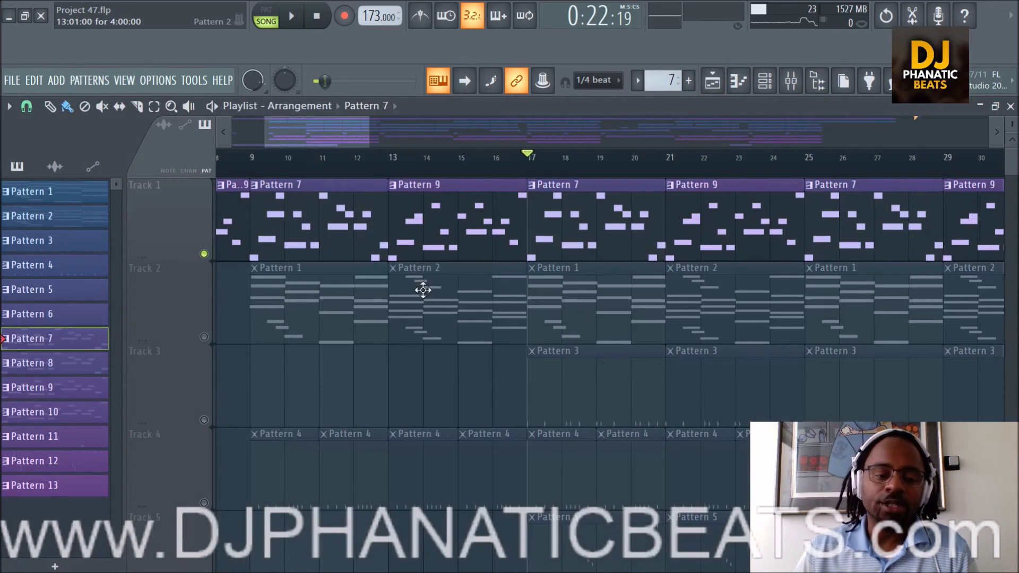
# Step: Unmute Track 2 and view its Pattern 1 and Pattern 2 clips along the arrangement
pyautogui.click(205, 337)
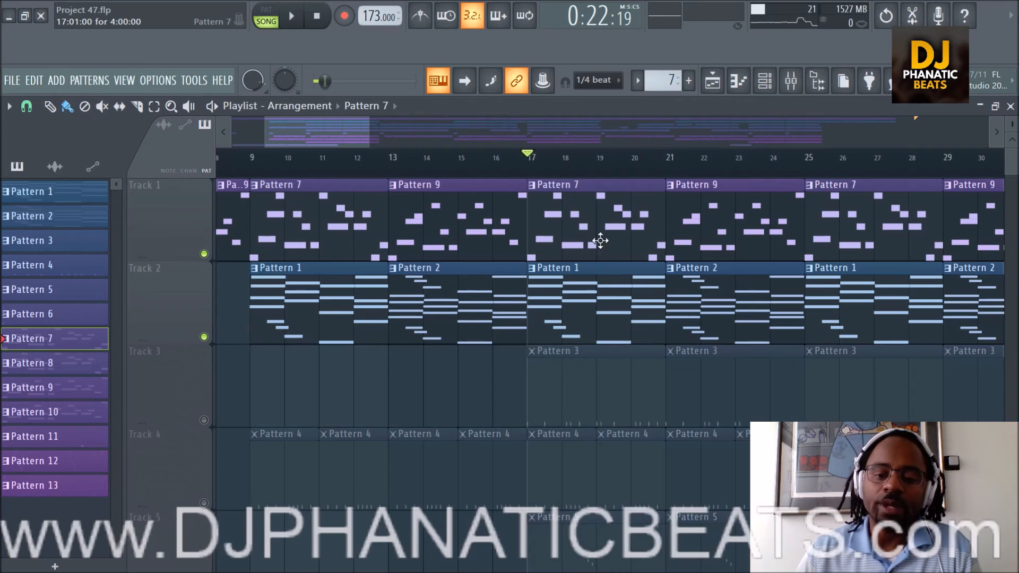
pyautogui.scroll(-2, 660, 164)
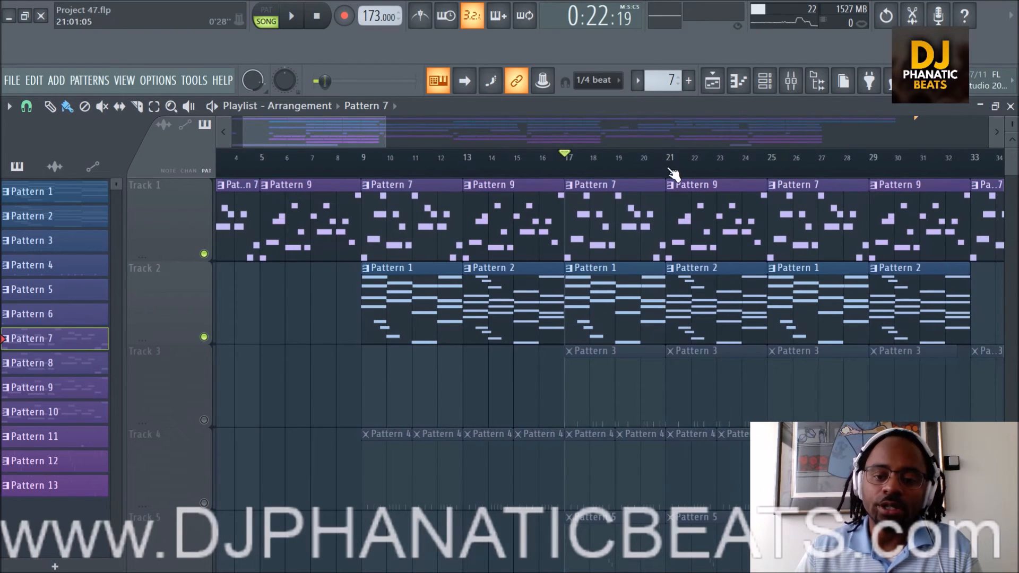
pyautogui.scroll(-2, 450, 133)
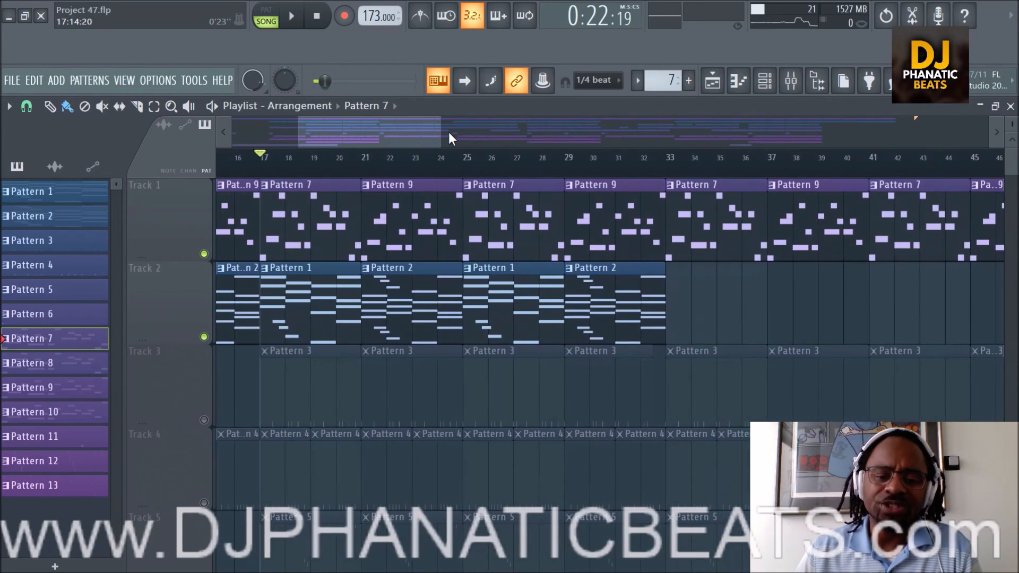
pyautogui.scroll(1, 450, 133)
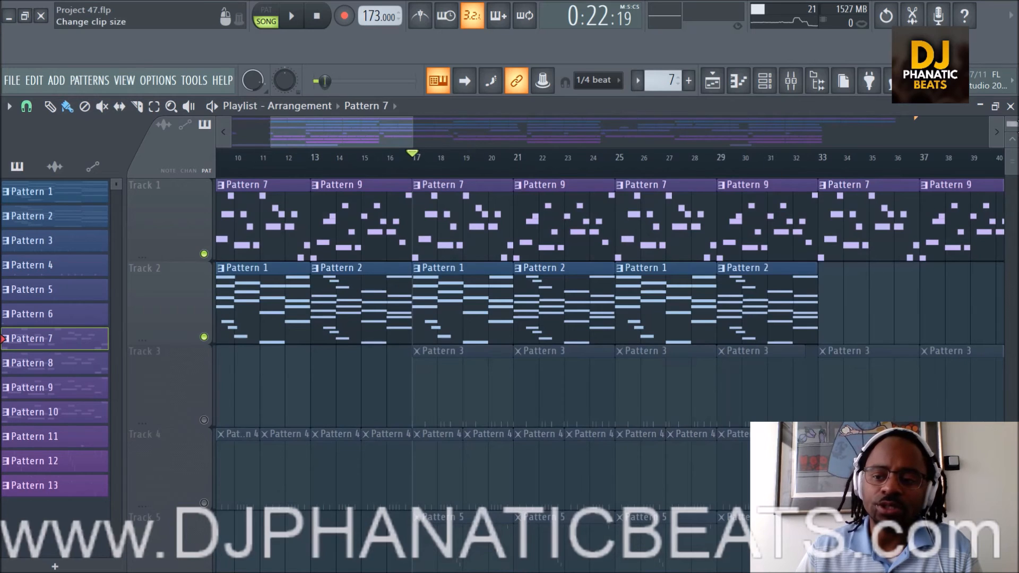
pyautogui.scroll(-1, 610, 239)
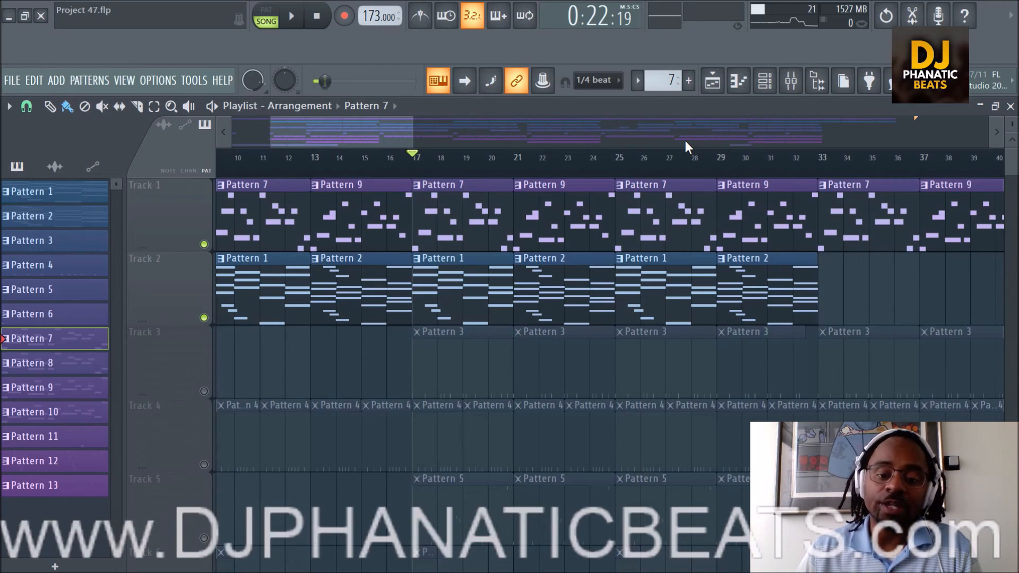
# Step: Mute Track 1, play Track 2 alone from bar 17, and check the notes of Pattern 1 in the piano roll
pyautogui.click(203, 244)
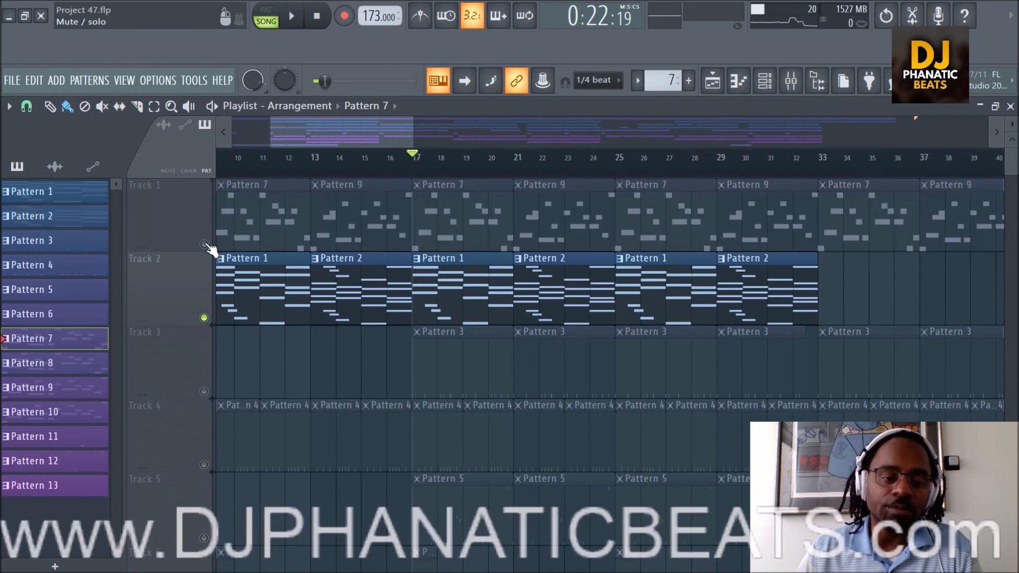
pyautogui.press('space')
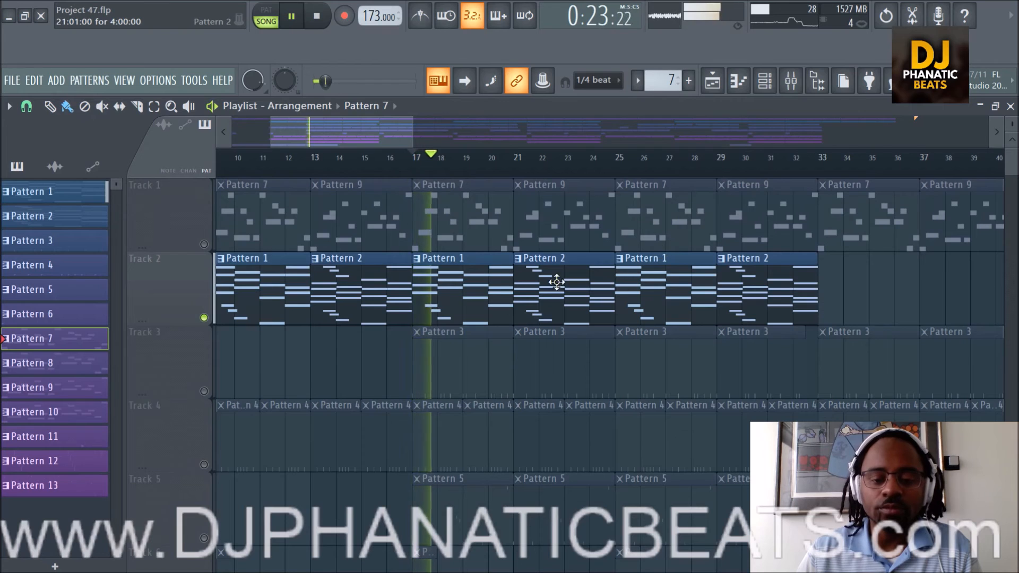
pyautogui.doubleClick(487, 296)
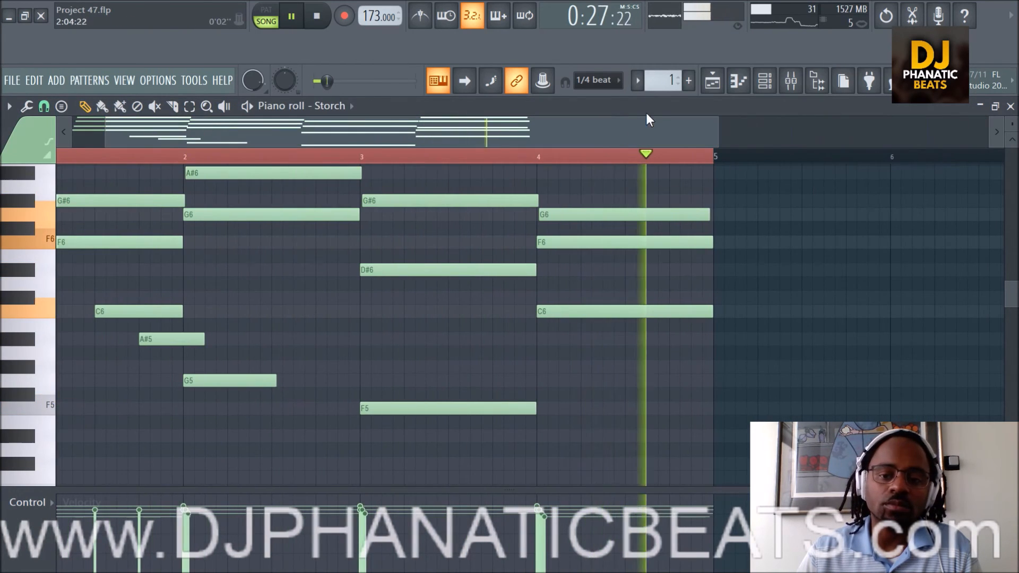
pyautogui.click(713, 80)
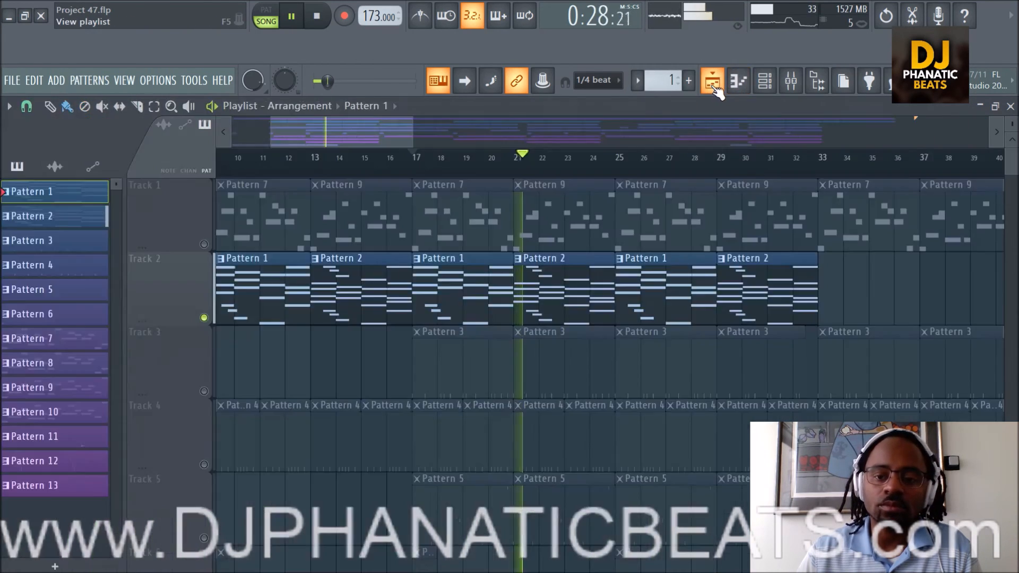
# Step: Examine the notes of Pattern 2 in the piano roll during playback, return to the playlist and stop playback
pyautogui.doubleClick(575, 279)
pyautogui.moveTo(502, 133); pyautogui.dragTo(282, 164)
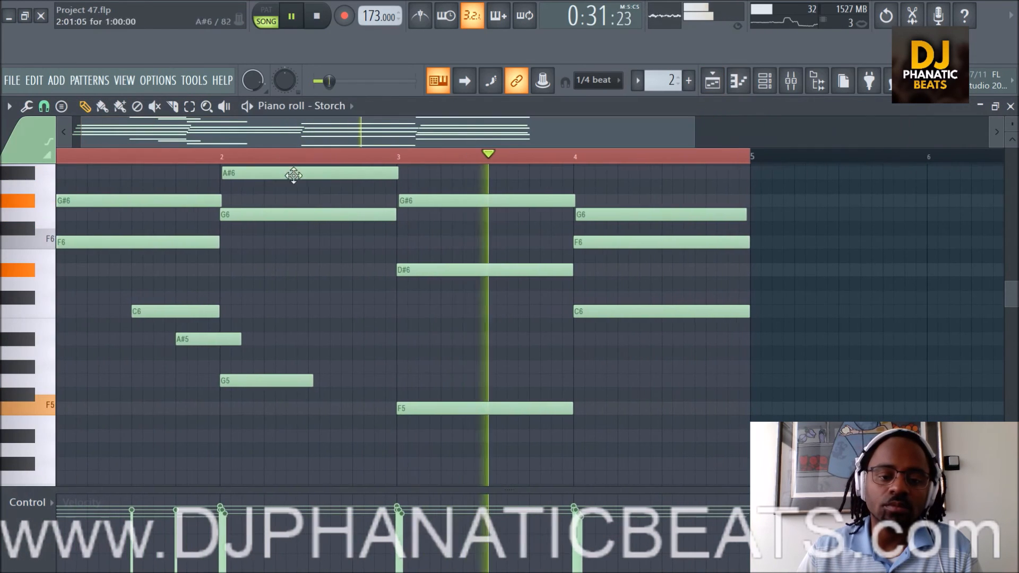
pyautogui.scroll(4, 323, 233)
pyautogui.scroll(2, 332, 239)
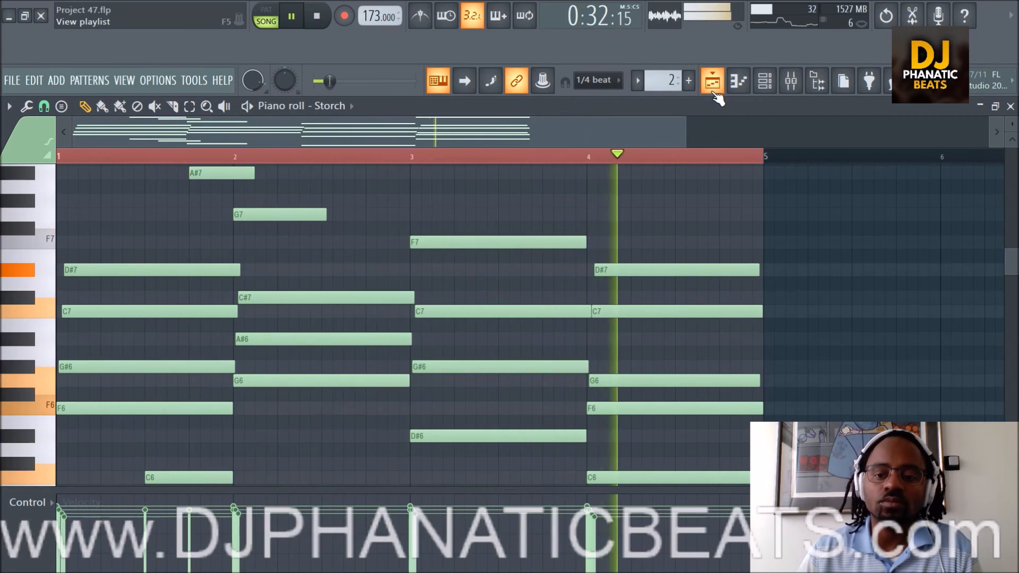
pyautogui.click(717, 91)
pyautogui.press('space')
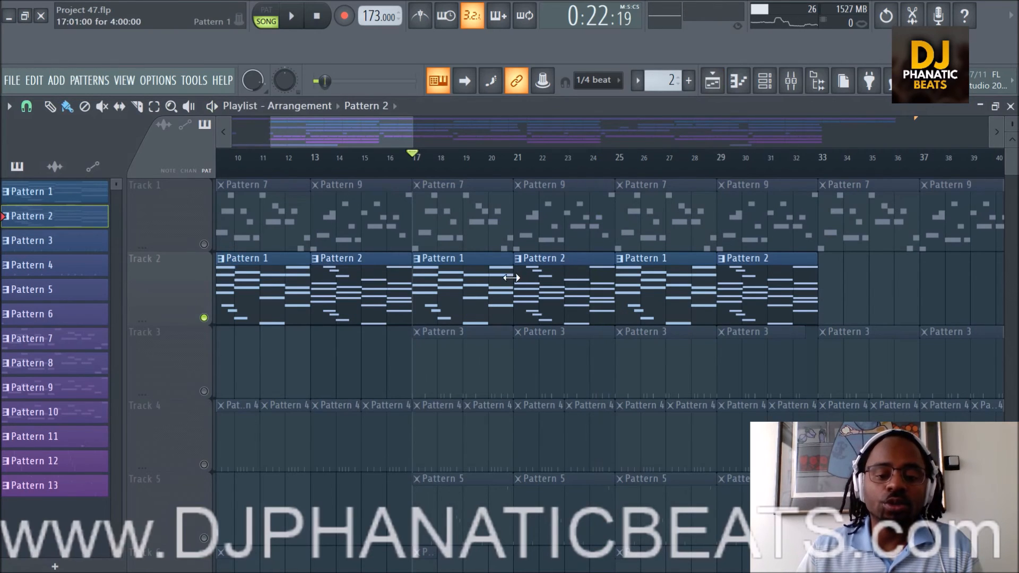
# Step: Unmute Track 1 and play Tracks 1 and 2 together from bar 17
pyautogui.click(204, 244)
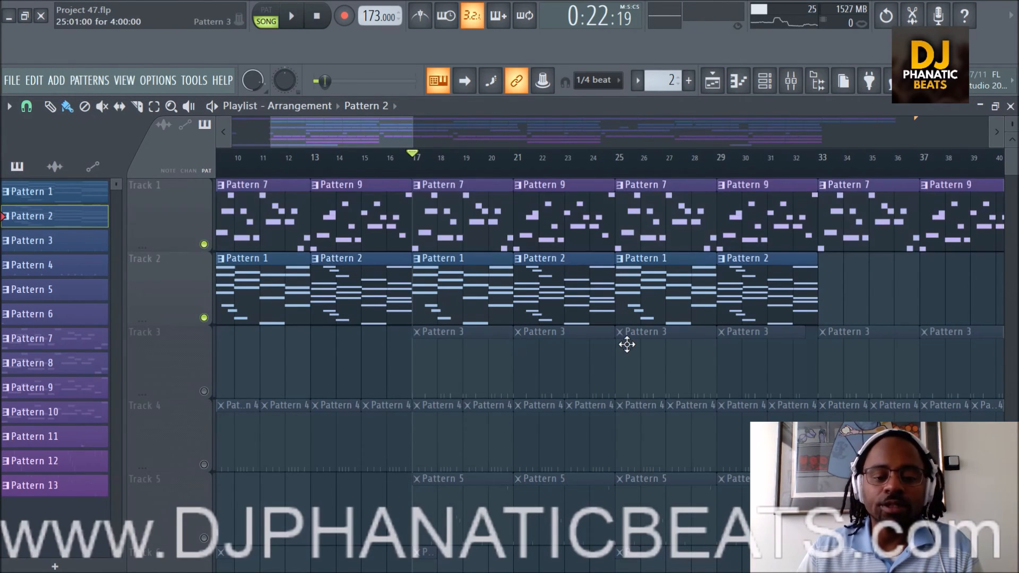
pyautogui.press('space')
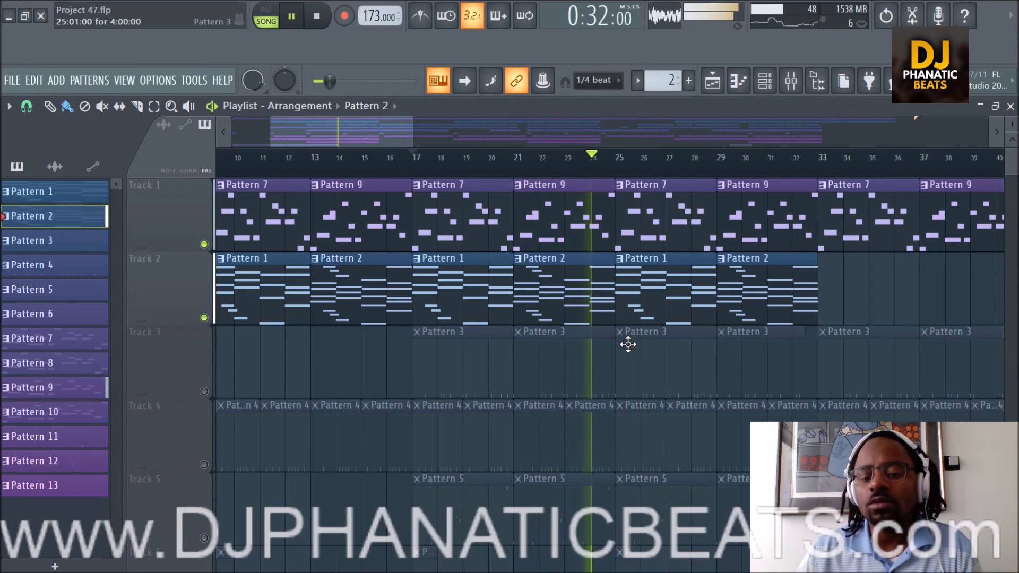
pyautogui.press('space')
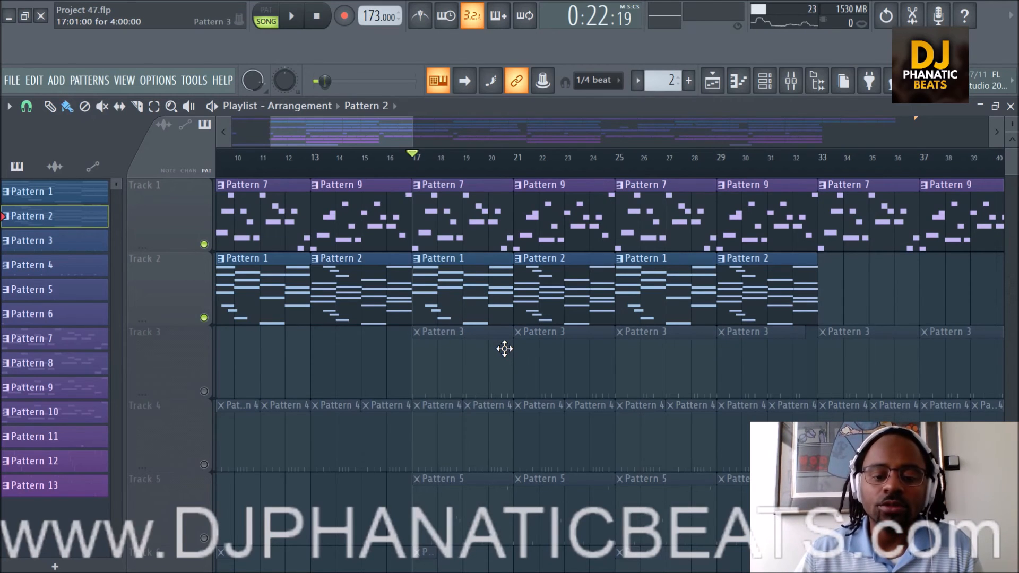
# Step: Inspect the Gross Beat and Fruity parametric EQ 2 settings on the Pad mixer channel, and return to the playlist
pyautogui.click(788, 91)
pyautogui.click(95, 227)
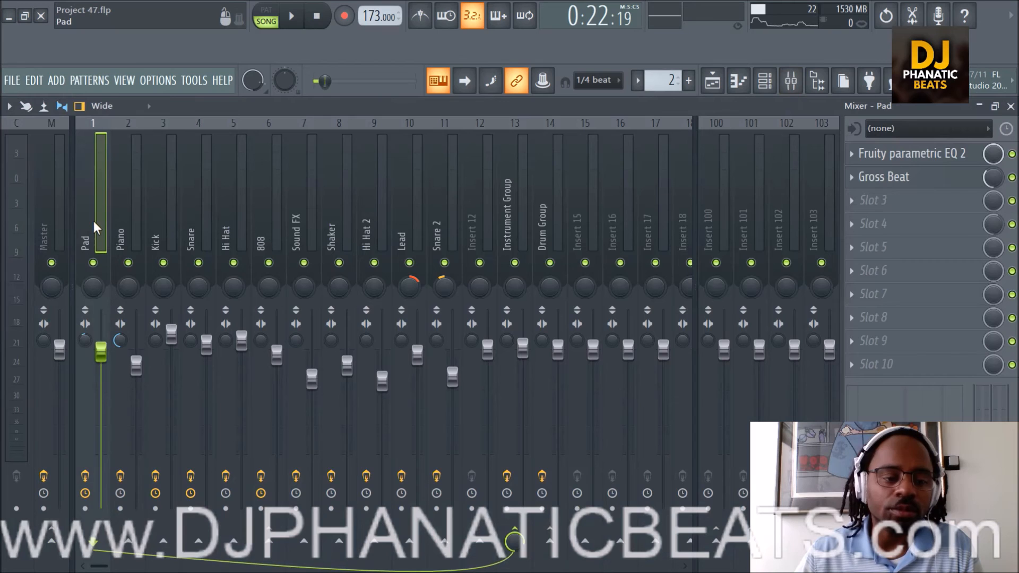
pyautogui.click(905, 181)
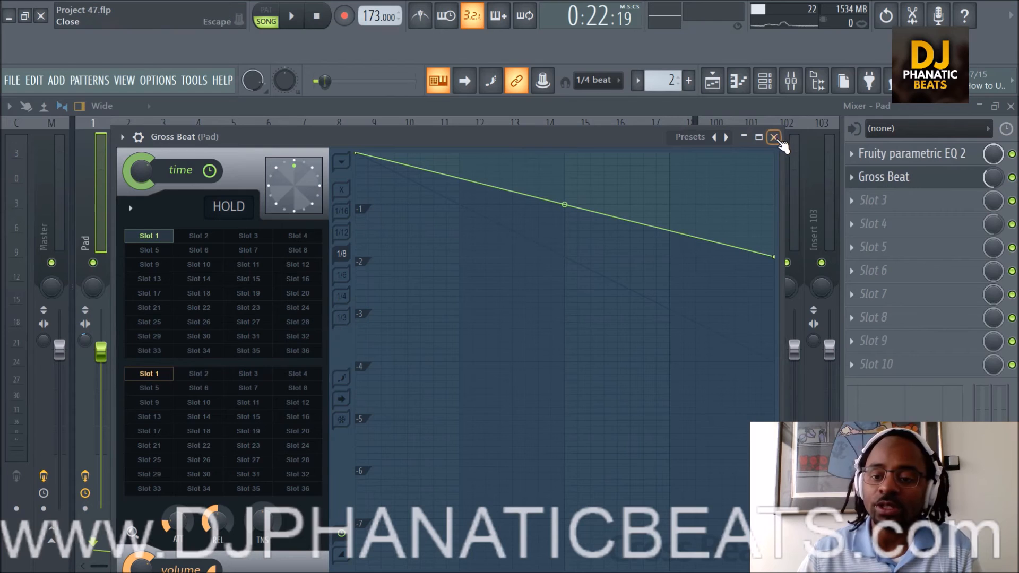
pyautogui.click(774, 137)
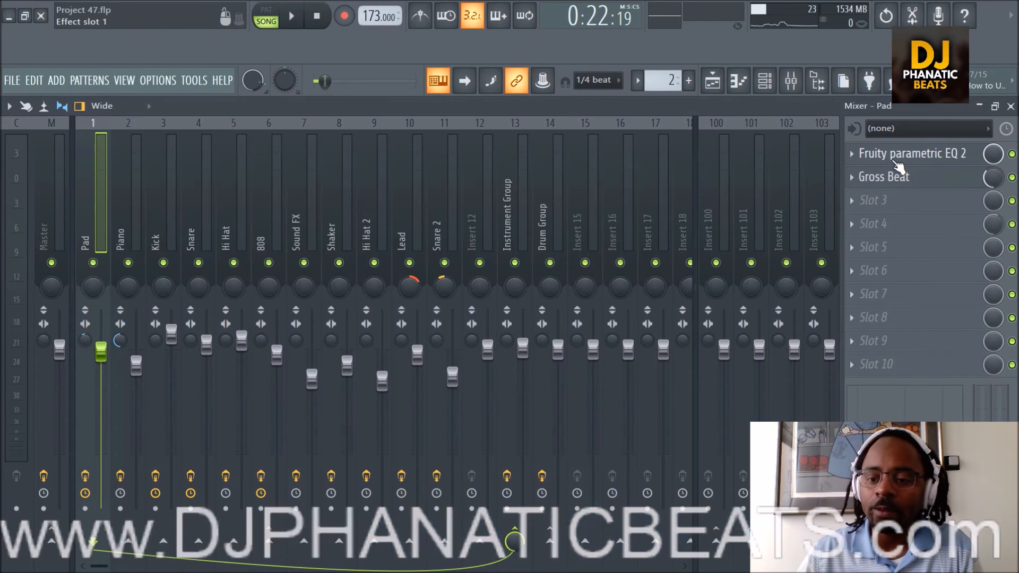
pyautogui.click(898, 166)
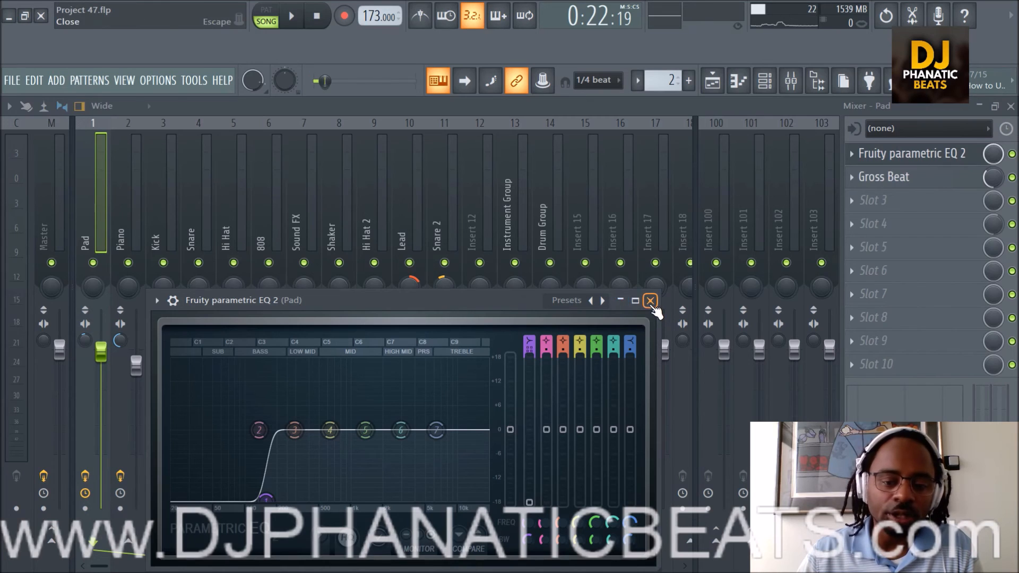
pyautogui.click(651, 301)
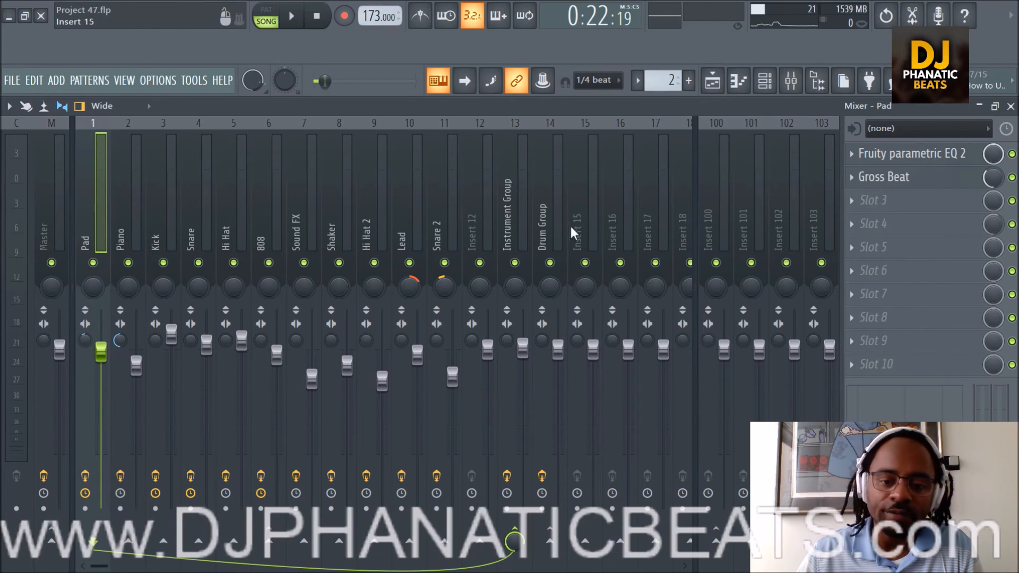
pyautogui.click(712, 80)
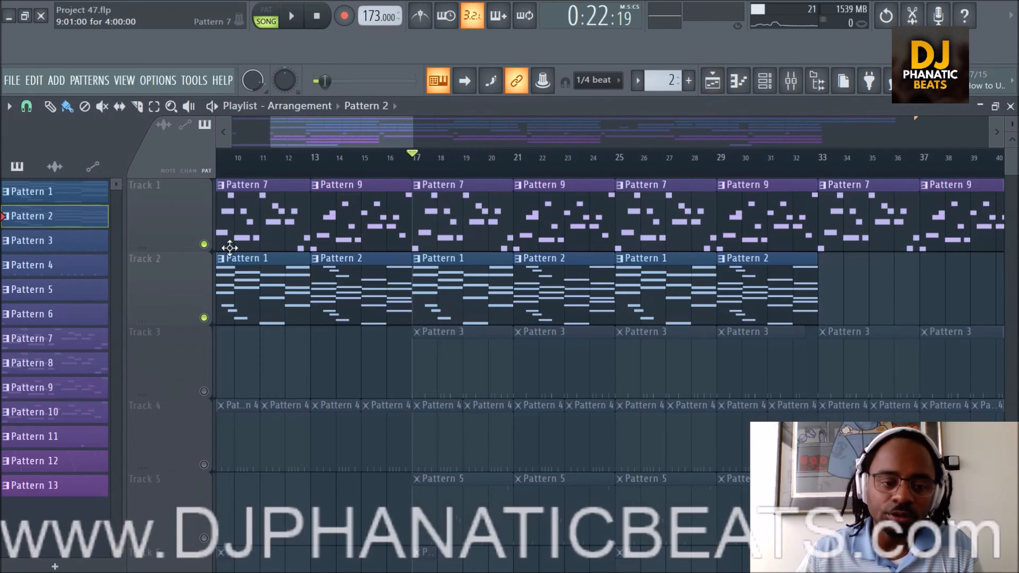
# Step: Solo Track 1 and play its melody from bar 17
pyautogui.rightClick(209, 246)
pyautogui.press('space')
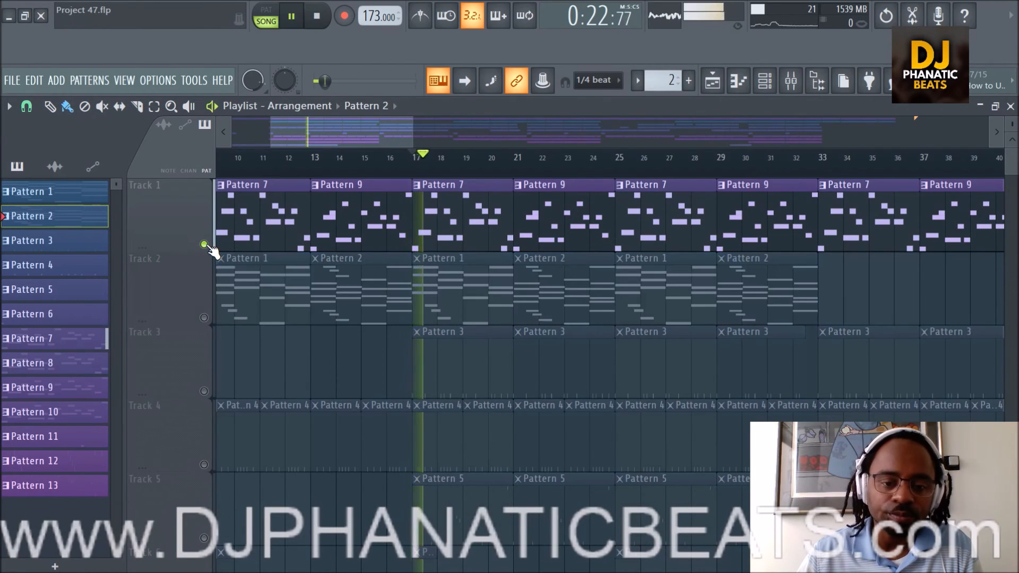
pyautogui.press('space')
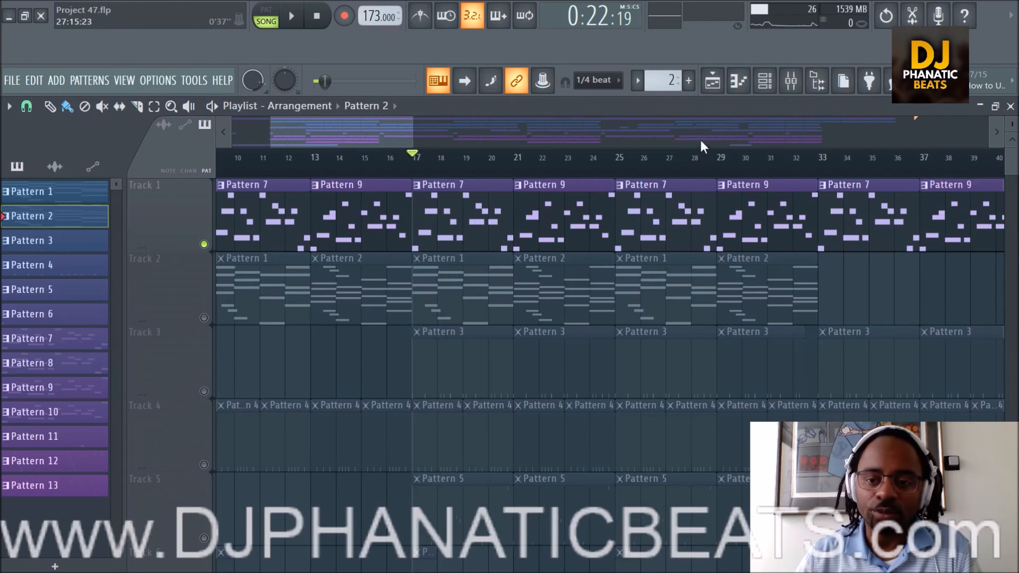
# Step: Review the effect slots on the Piano mixer channel, and return to the playlist
pyautogui.click(791, 80)
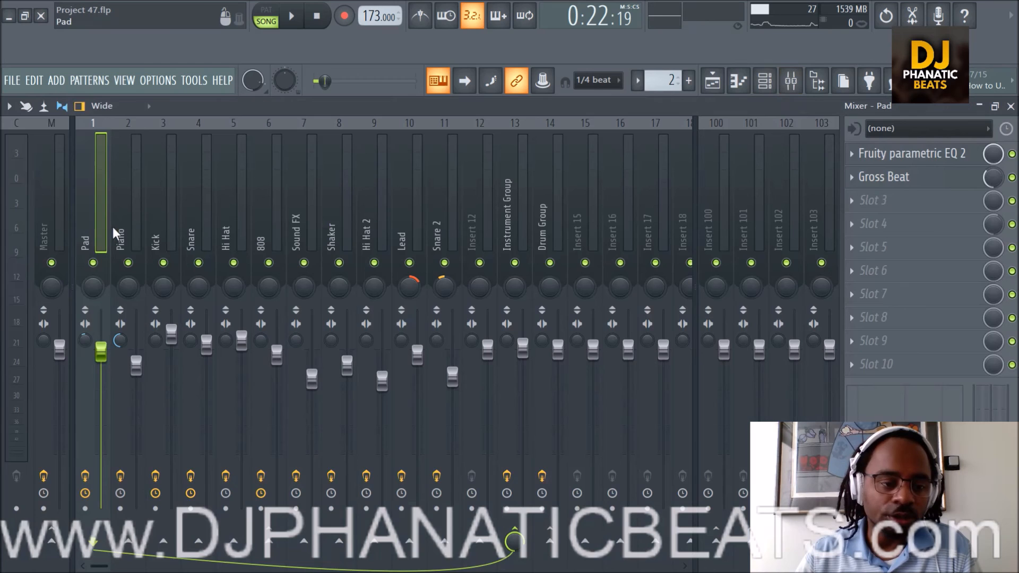
pyautogui.click(123, 215)
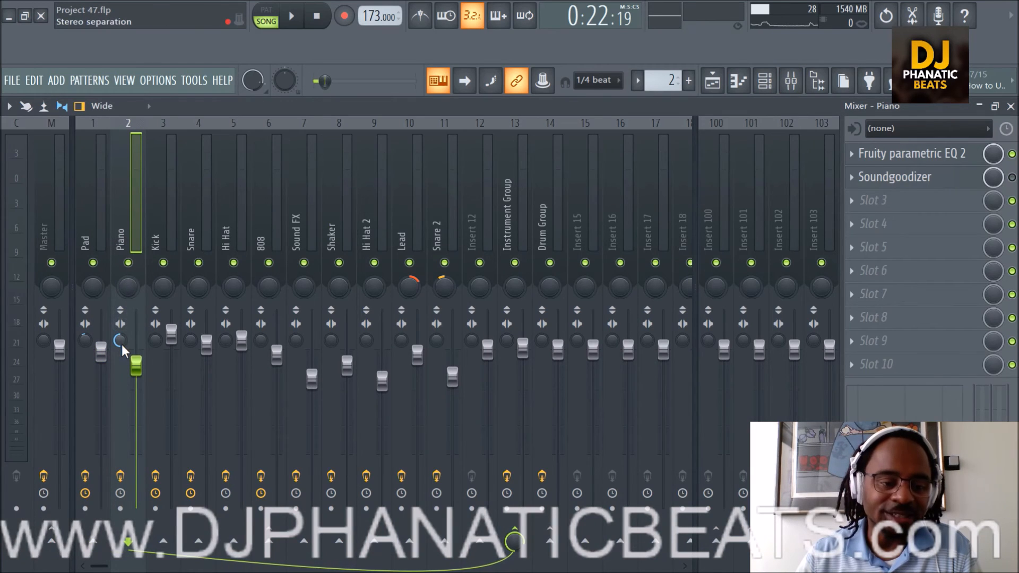
pyautogui.click(712, 88)
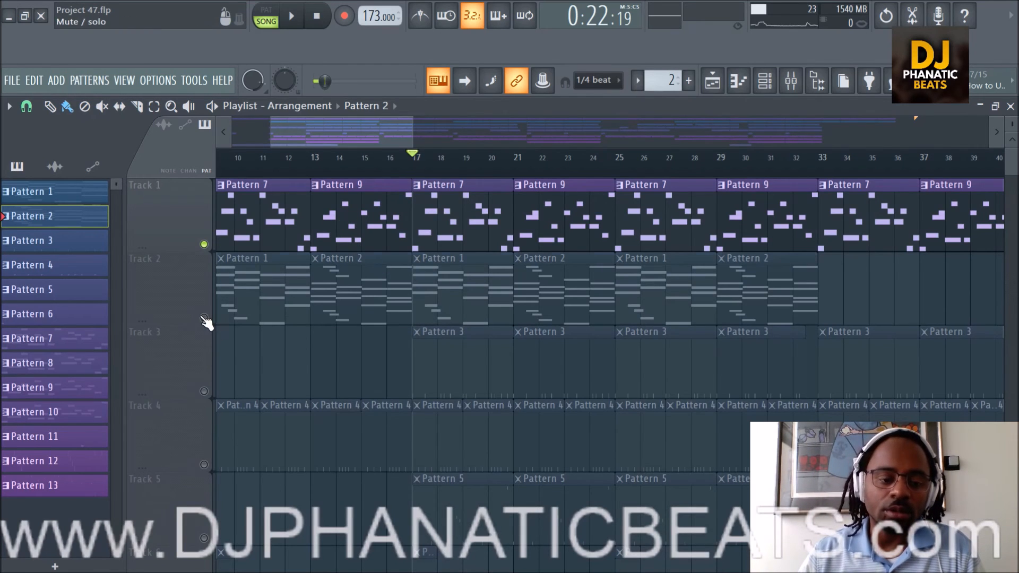
# Step: Unmute Track 2 and play Tracks 1 and 2 together from bar 17
pyautogui.click(203, 318)
pyautogui.press('space')
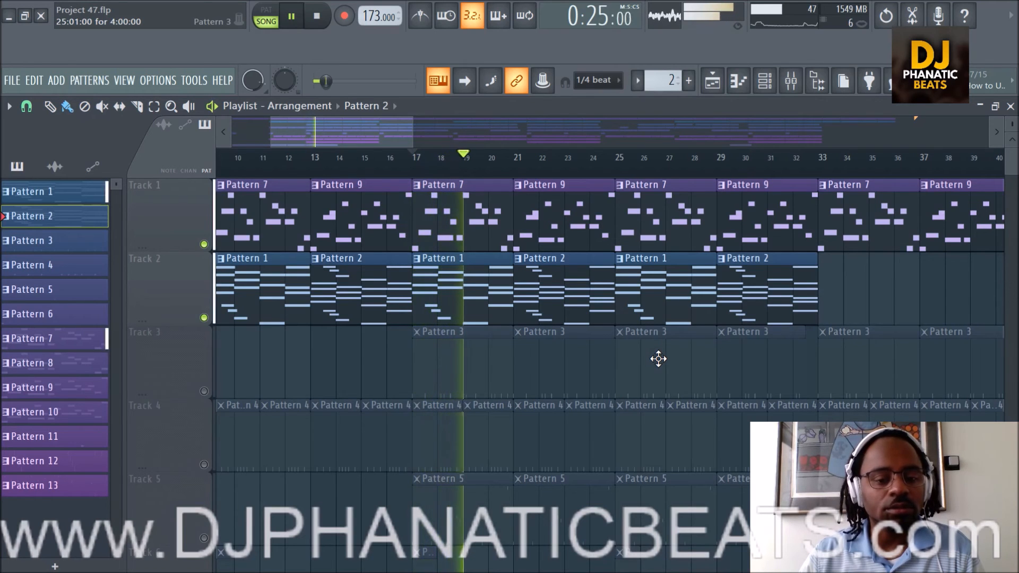
pyautogui.press('space')
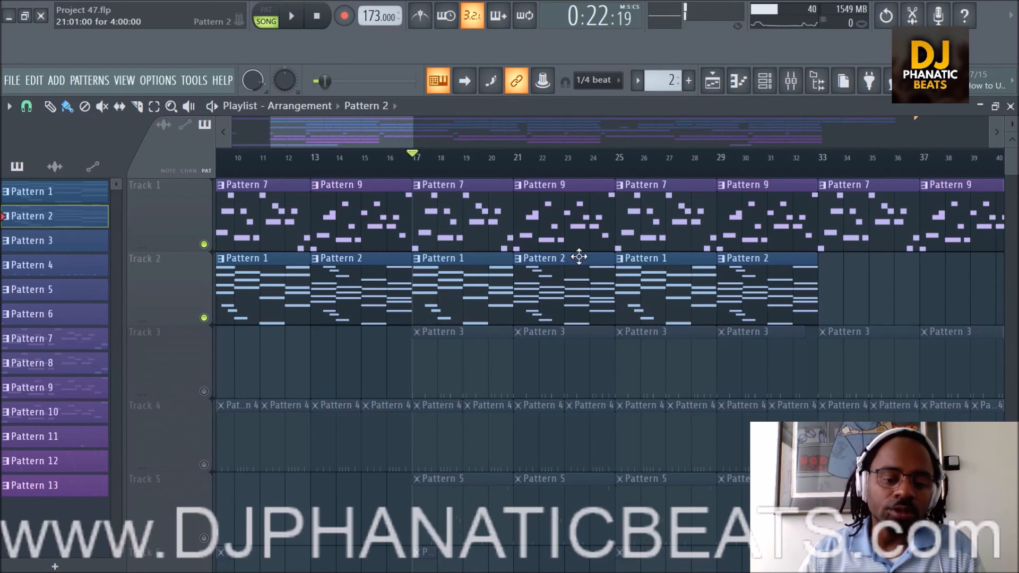
pyautogui.scroll(-3, 584, 263)
pyautogui.scroll(1, 595, 275)
pyautogui.scroll(-1, 600, 286)
pyautogui.scroll(-2, 600, 287)
pyautogui.scroll(3, 602, 289)
pyautogui.scroll(-2, 600, 289)
pyautogui.scroll(2, 589, 290)
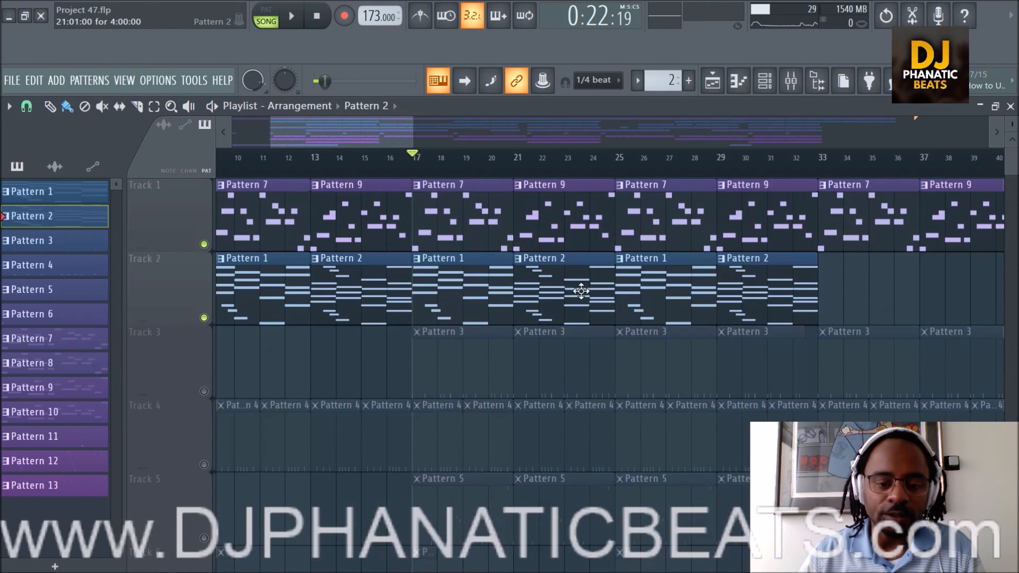
# Step: Unmute Track 3 and play Tracks 1 to 3 together from bar 17, listening twice
pyautogui.click(205, 392)
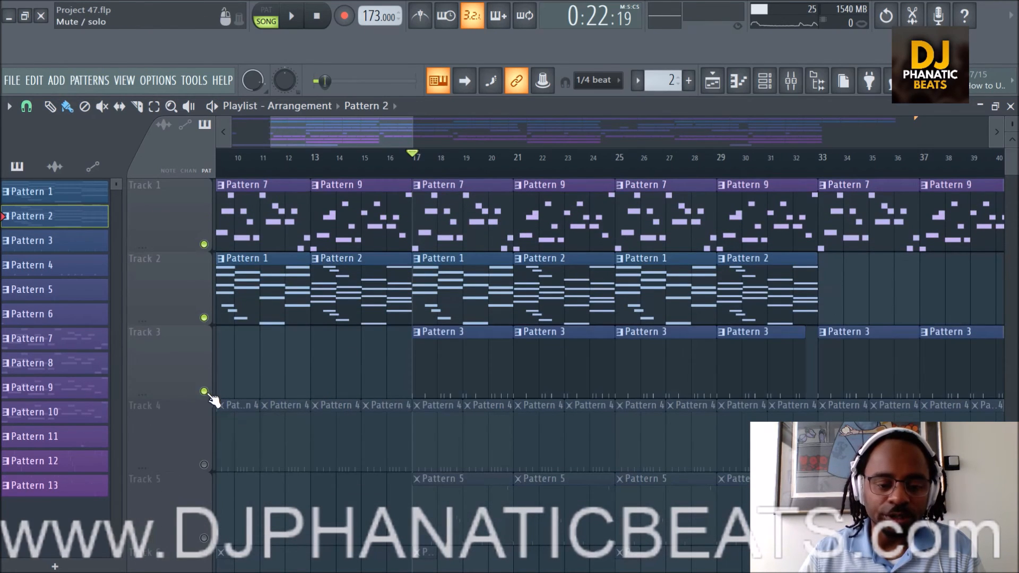
pyautogui.press('space')
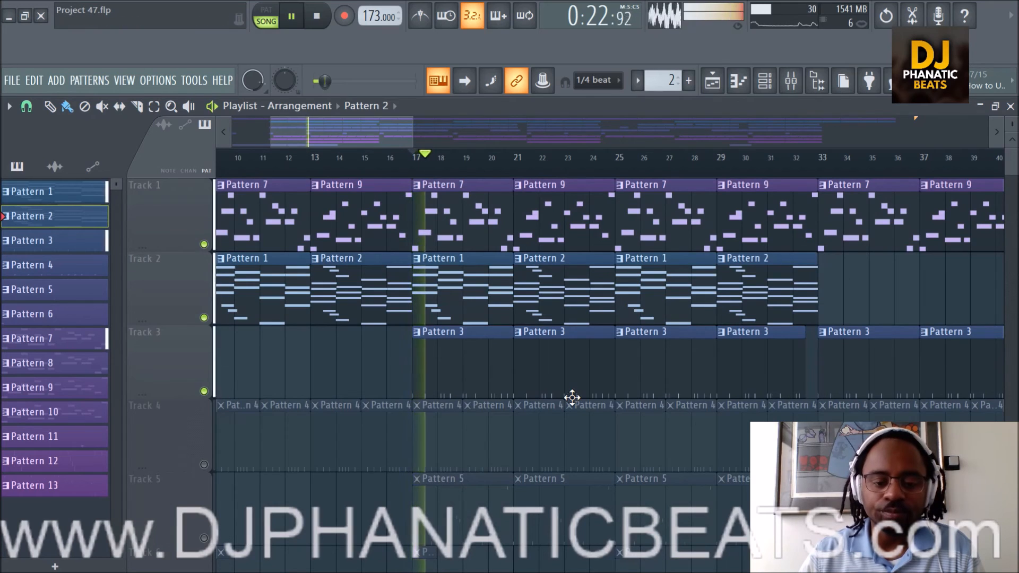
pyautogui.press('space')
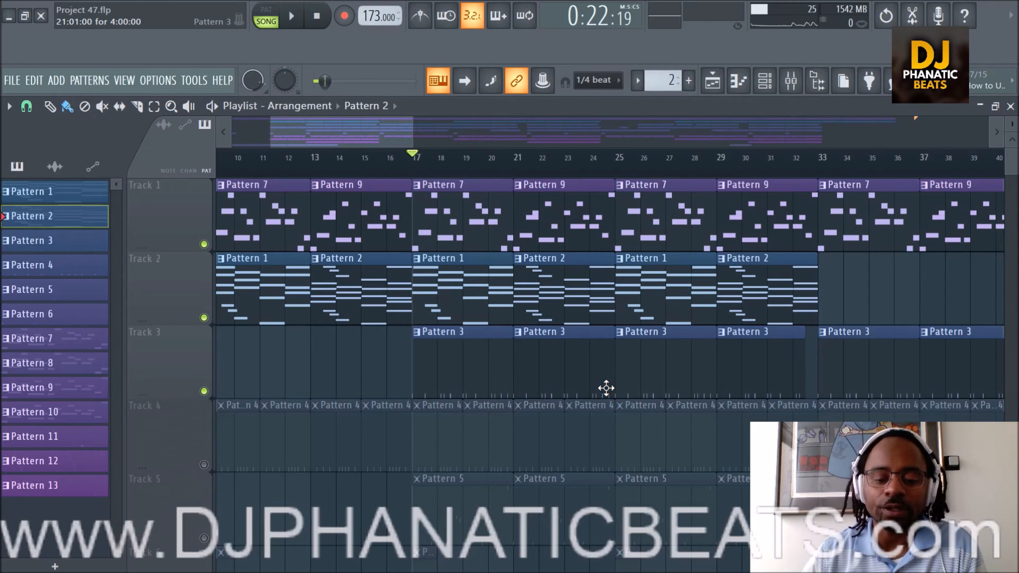
pyautogui.press('space')
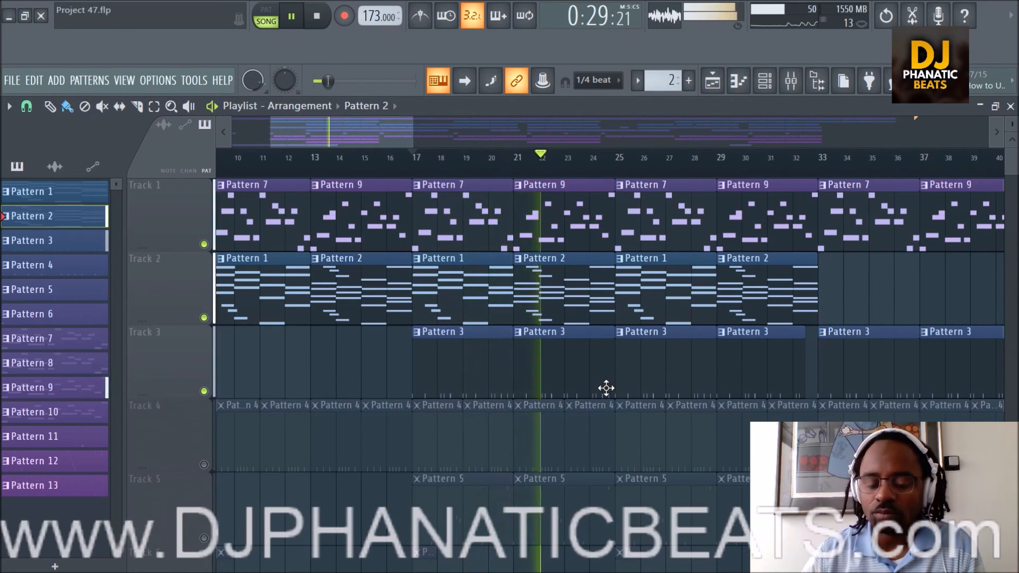
pyautogui.press('space')
# Step: Inspect the Rap Kik channel's sample settings and waveform from the channel rack, and return to the playlist
pyautogui.click(764, 80)
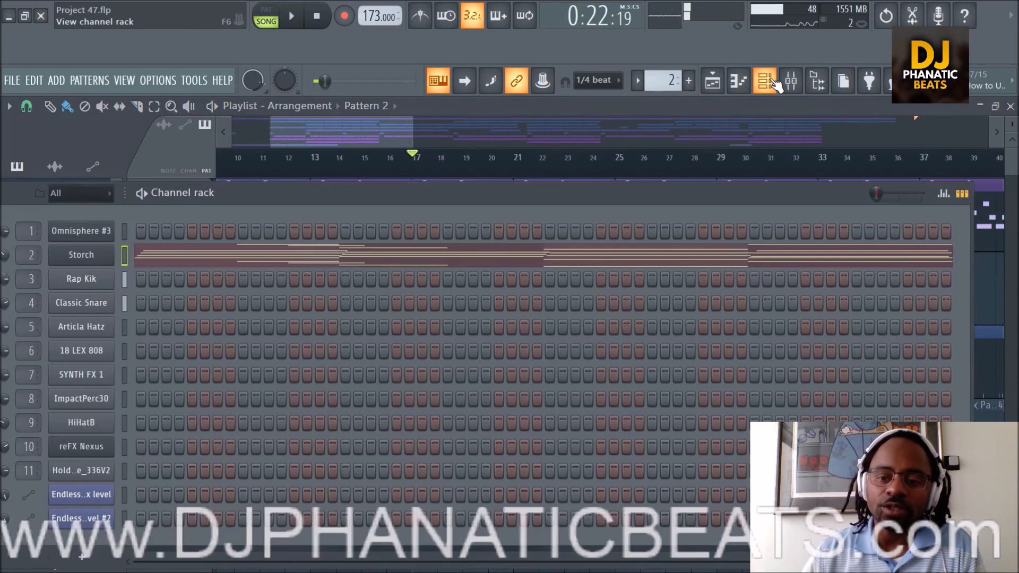
pyautogui.click(99, 284)
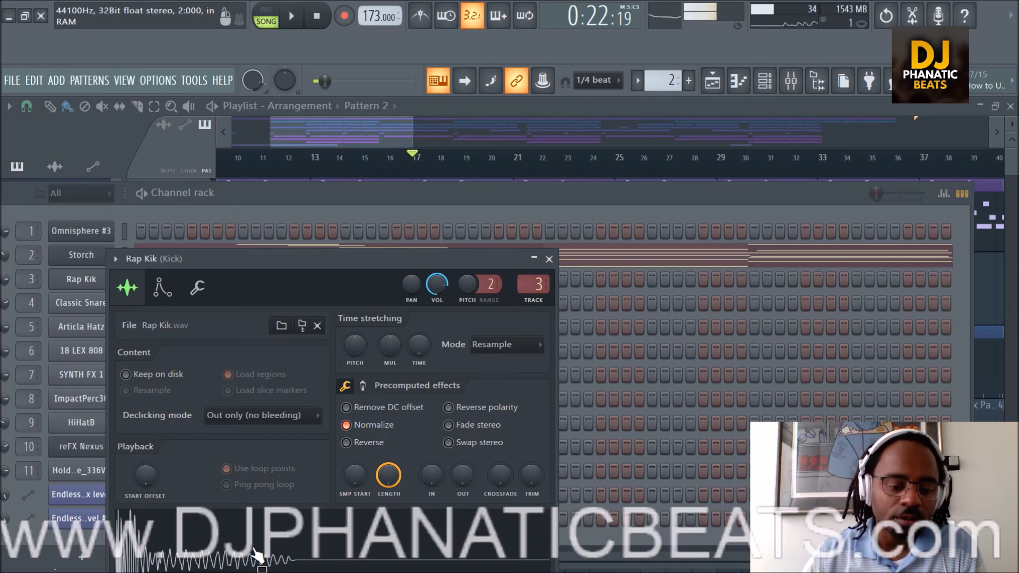
pyautogui.click(549, 258)
pyautogui.click(712, 81)
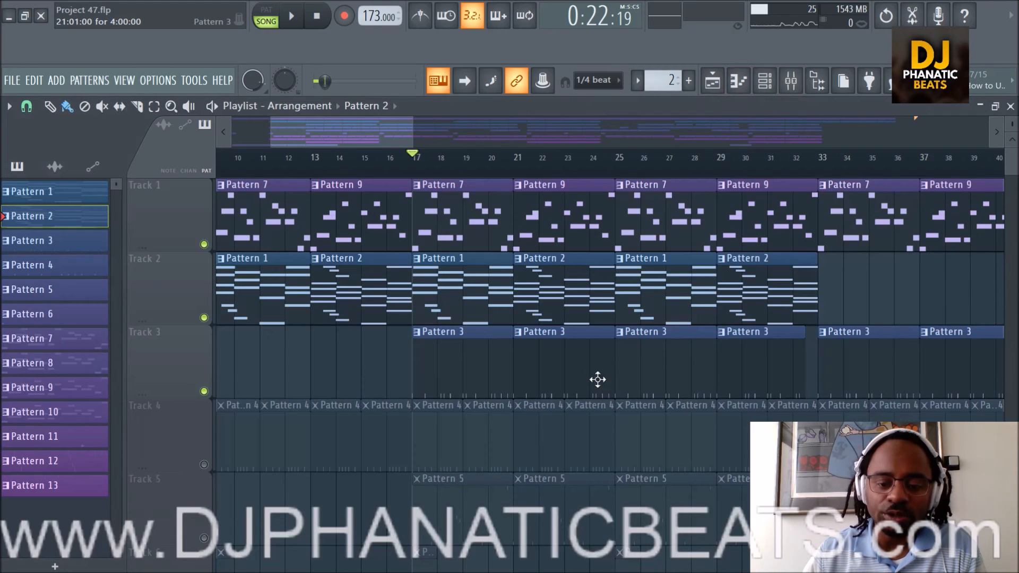
# Step: Replay Tracks 1 to 3 from bar 17 to hear the kick and snare under the melody, and stop playback
pyautogui.press('space')
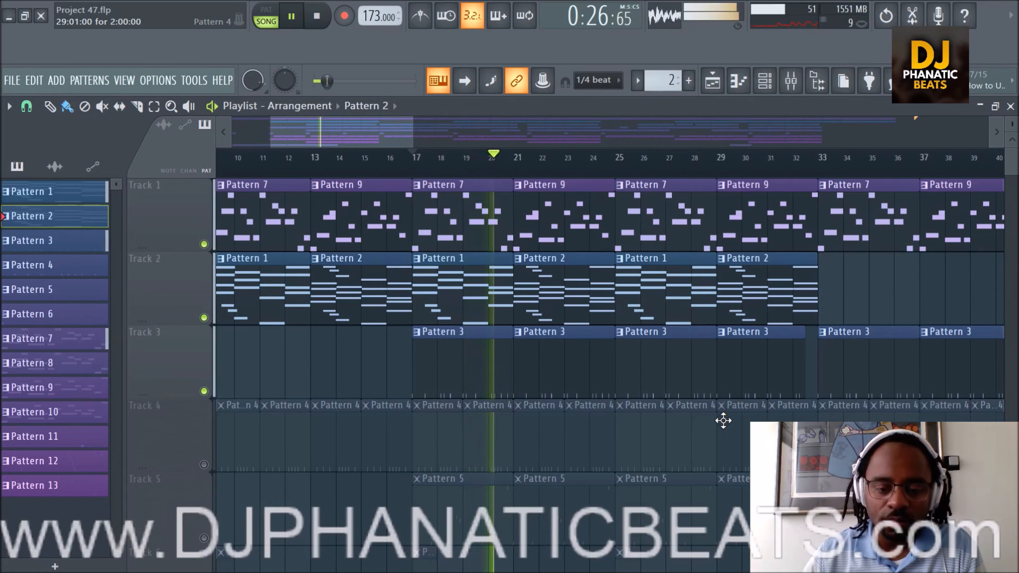
pyautogui.press('space')
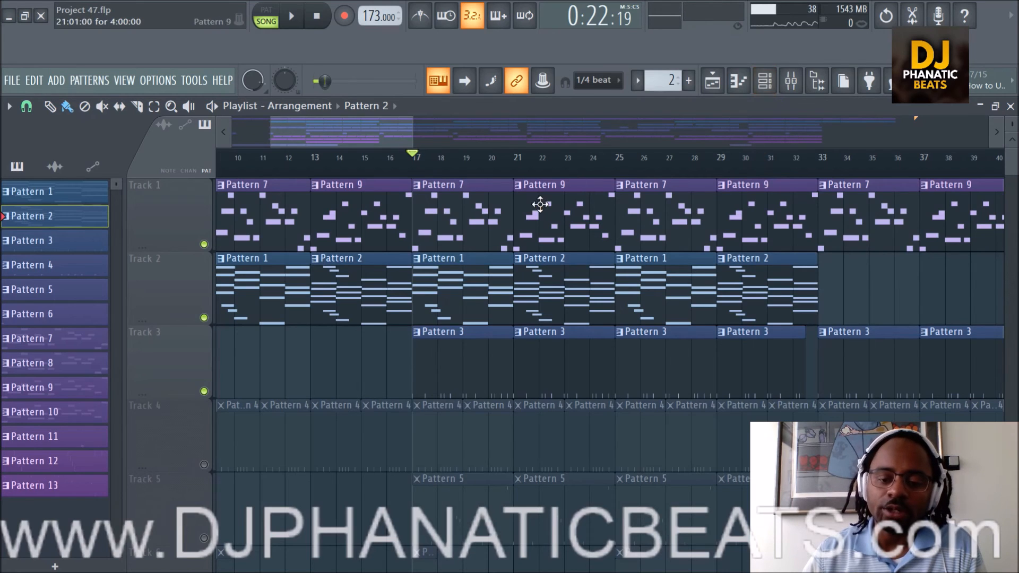
# Step: Unmute Track 4 and play it with Tracks 1 to 3 from bar 17
pyautogui.scroll(-1, 520, 353)
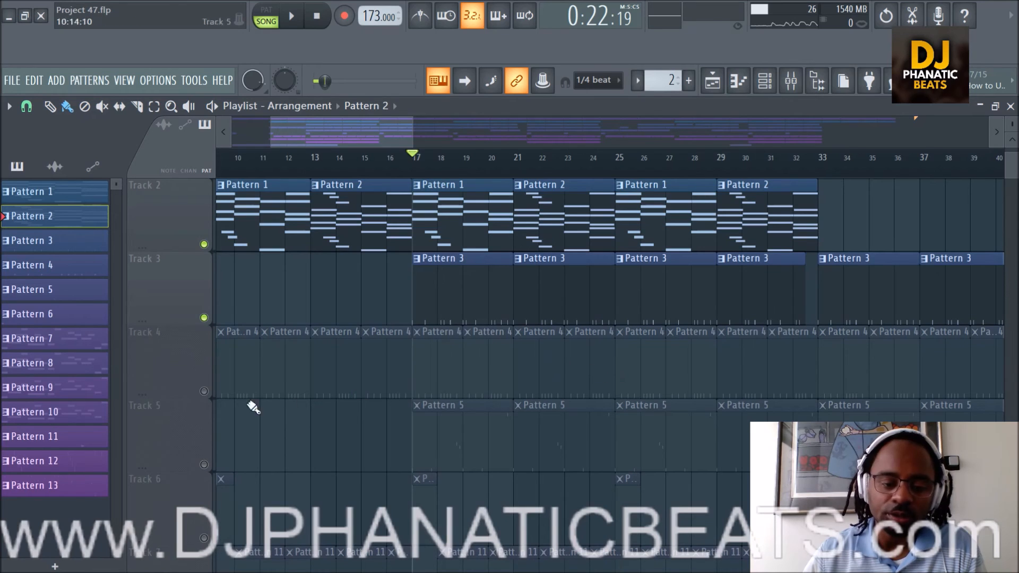
pyautogui.click(204, 392)
pyautogui.press('space')
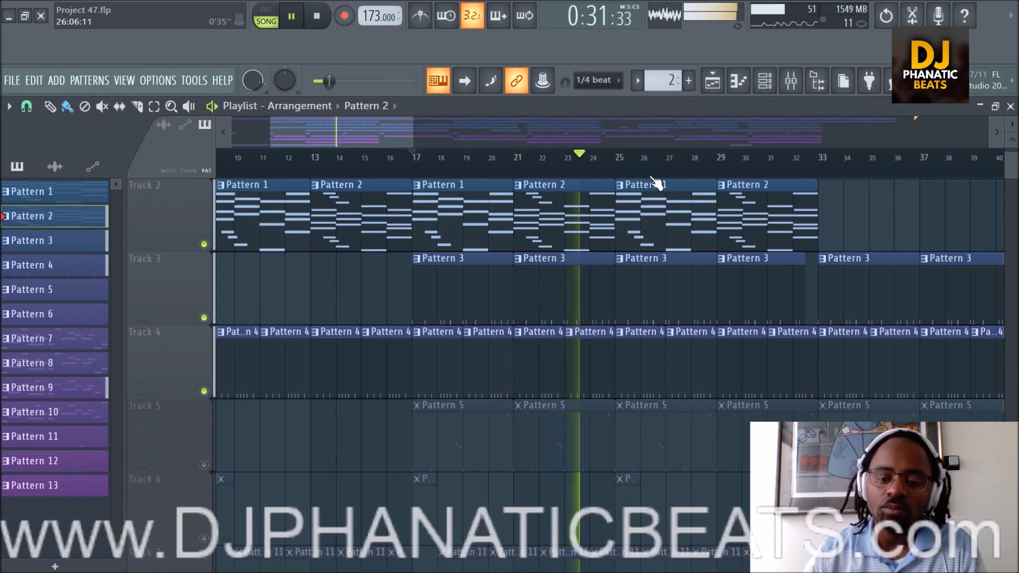
pyautogui.scroll(2, 659, 182)
pyautogui.scroll(-1, 631, 292)
pyautogui.press('space')
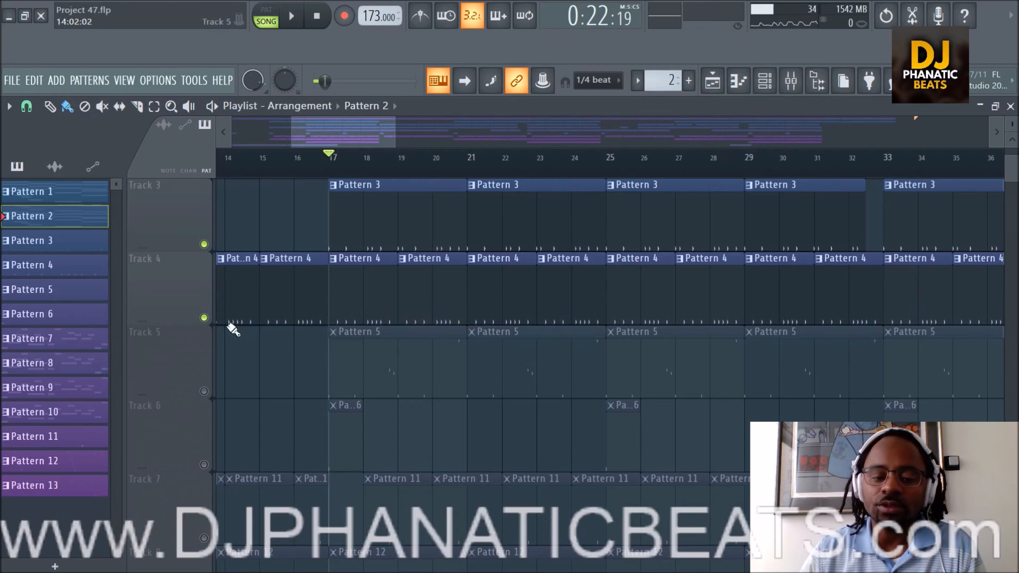
# Step: Unmute Track 5 and inspect the Decapitator settings on the 808 mixer channel, returning to the playlist
pyautogui.click(205, 392)
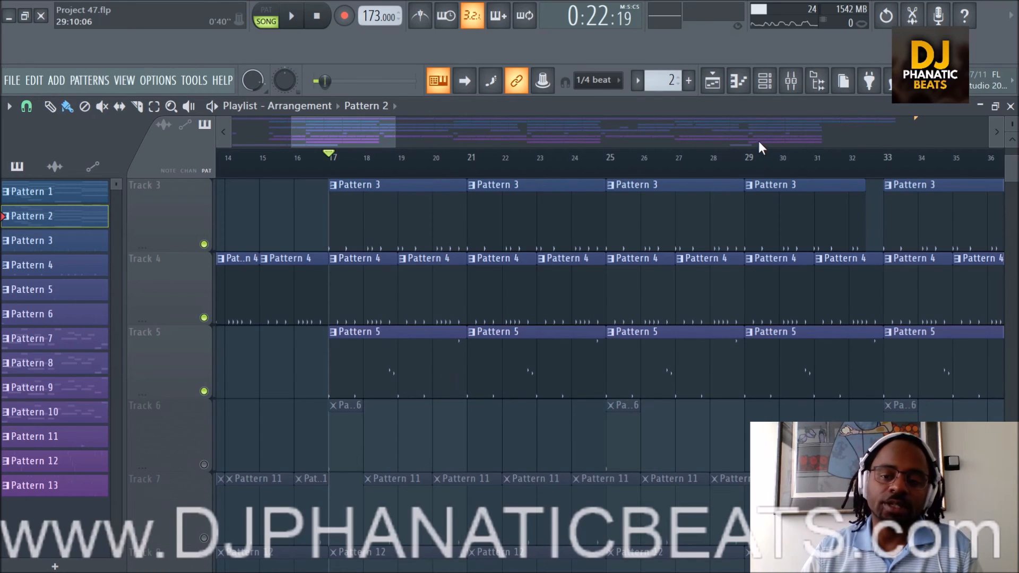
pyautogui.click(791, 81)
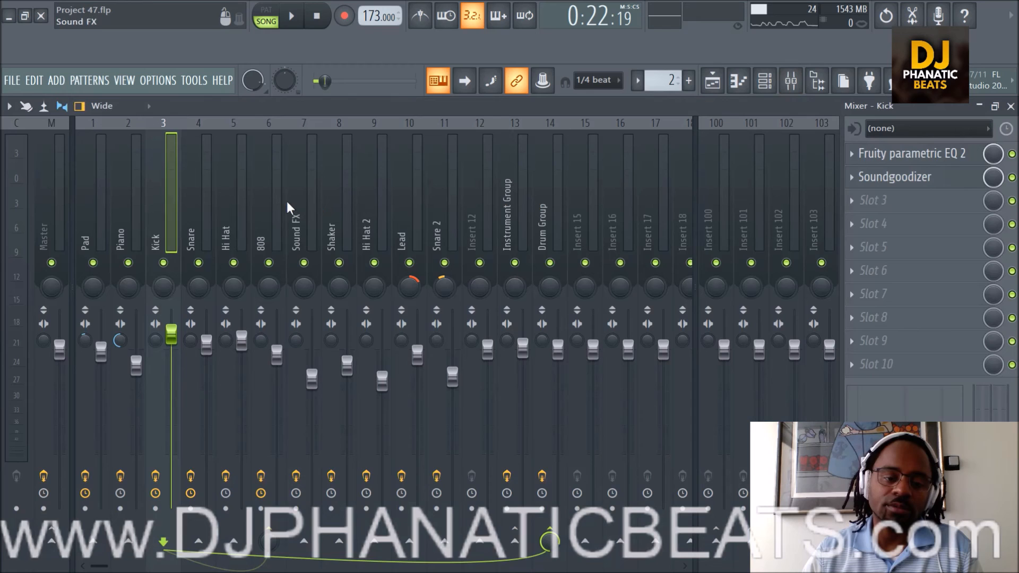
pyautogui.click(270, 193)
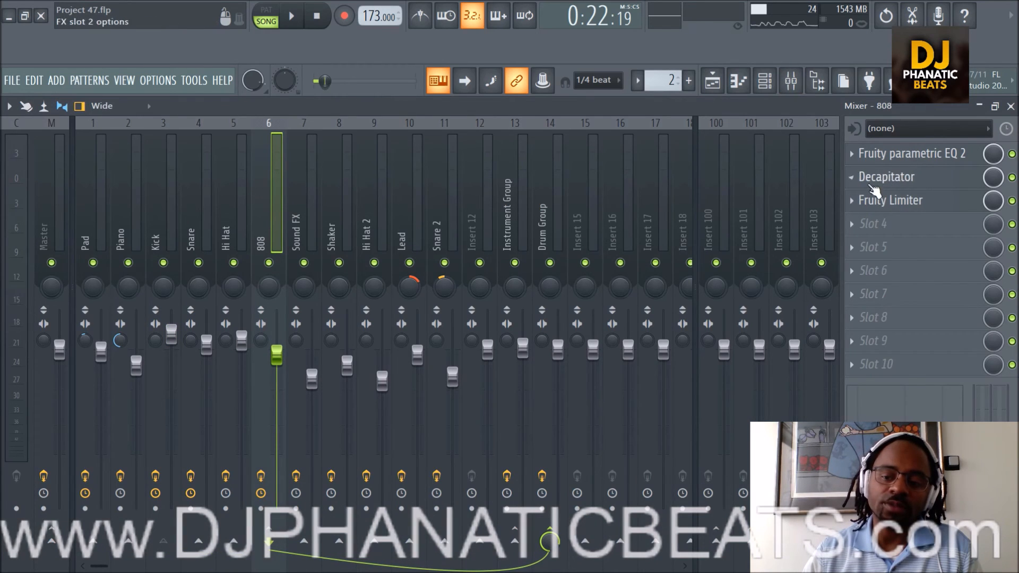
pyautogui.click(891, 178)
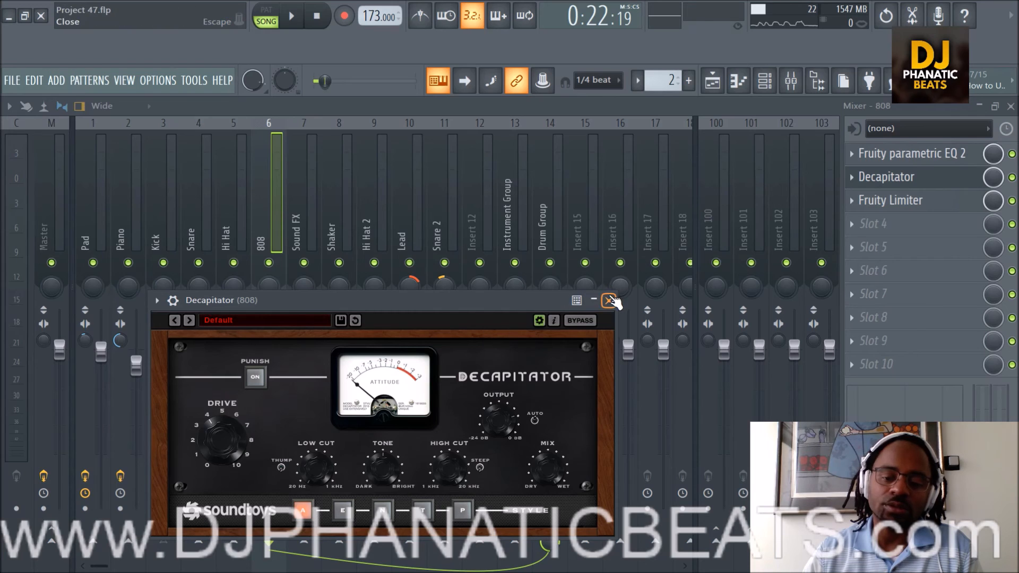
pyautogui.click(608, 301)
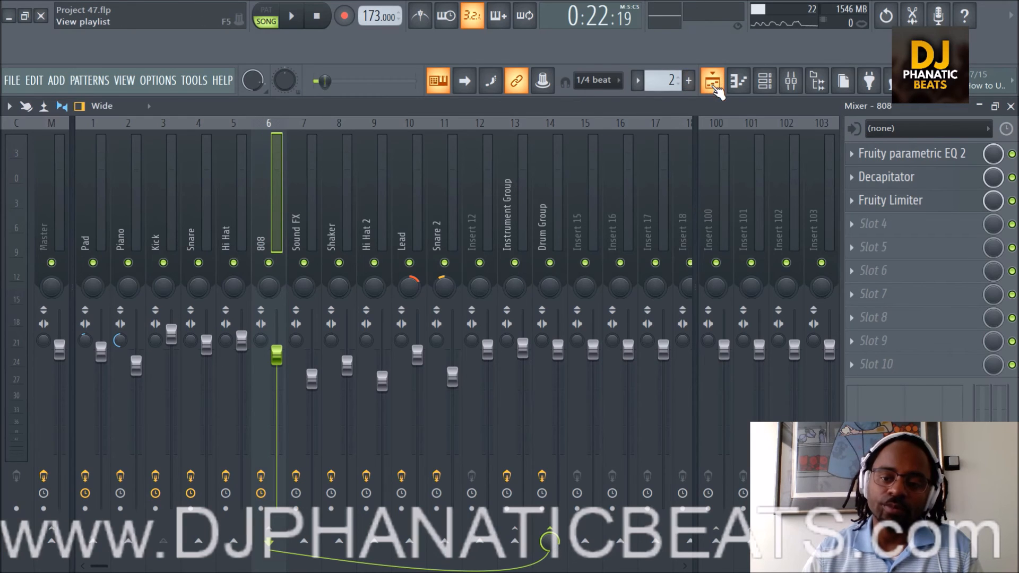
pyautogui.click(712, 81)
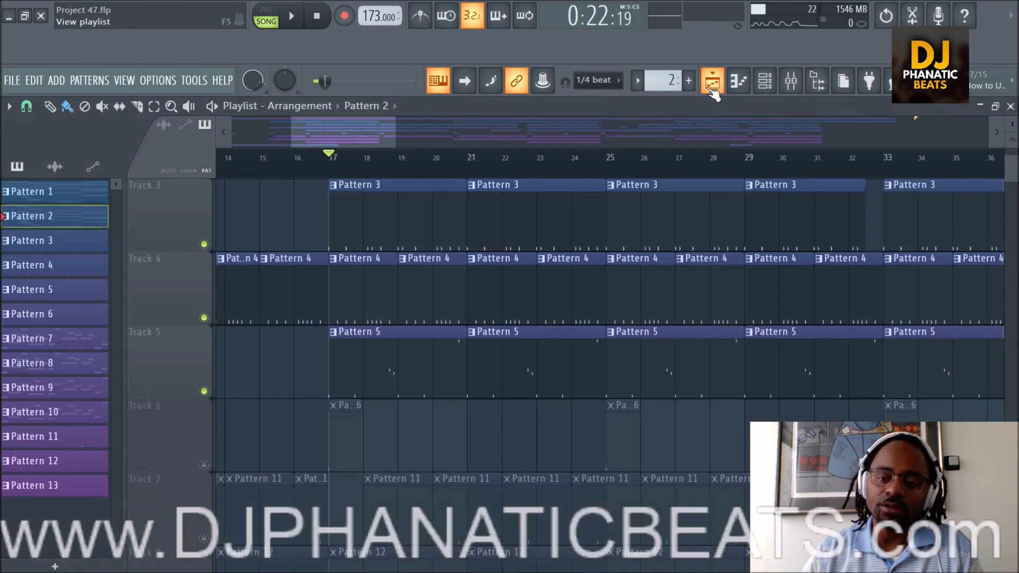
# Step: Play Tracks 1 to 5 together from bar 17 and stop playback
pyautogui.scroll(-1, 503, 167)
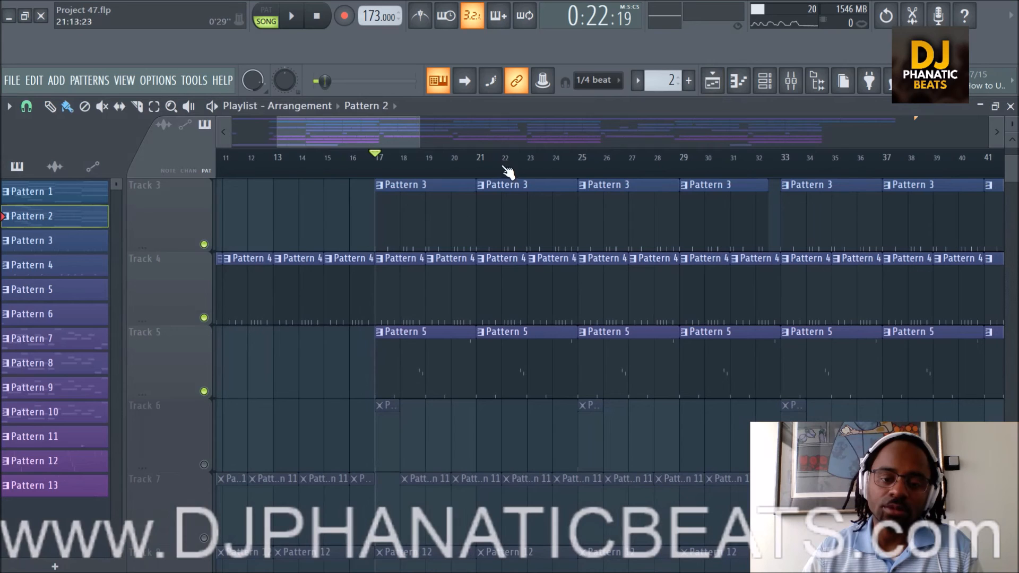
pyautogui.scroll(2, 663, 440)
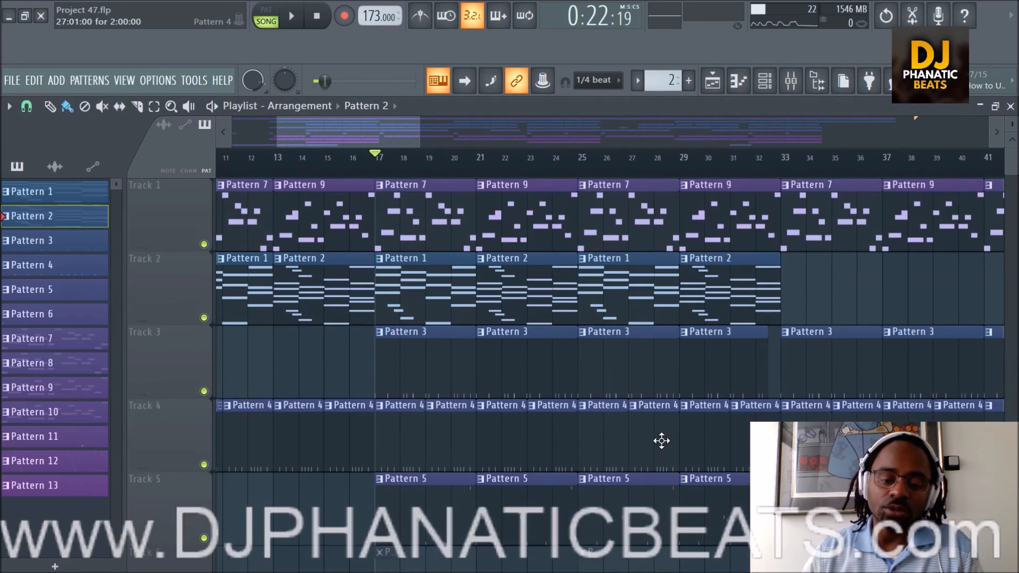
pyautogui.scroll(-2, 661, 440)
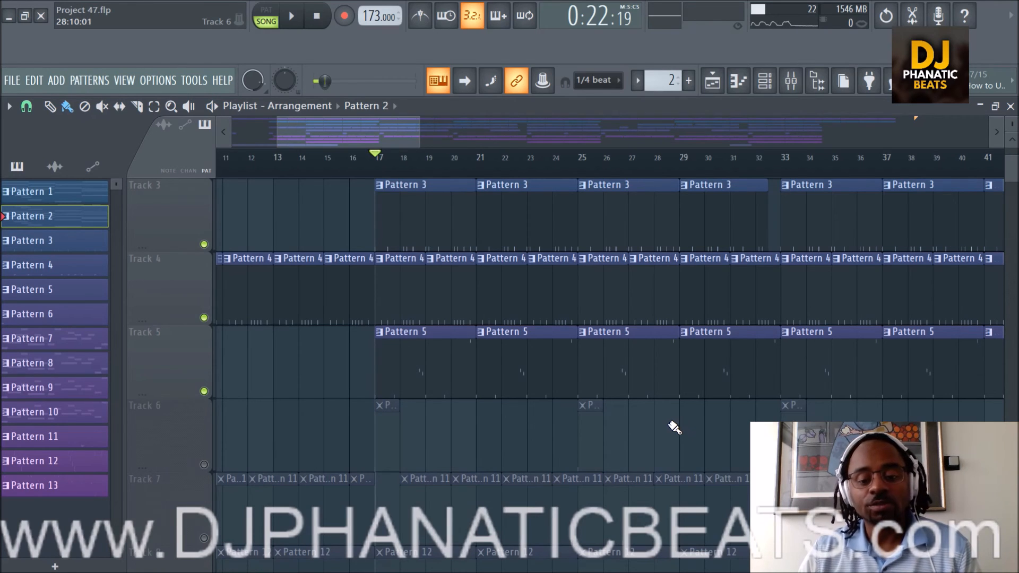
pyautogui.press('space')
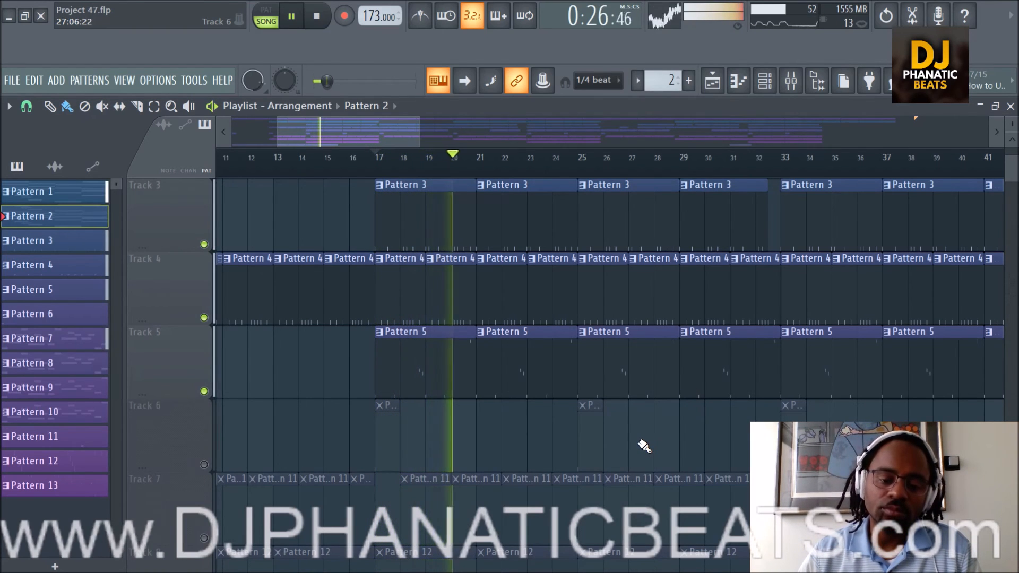
pyautogui.press('space')
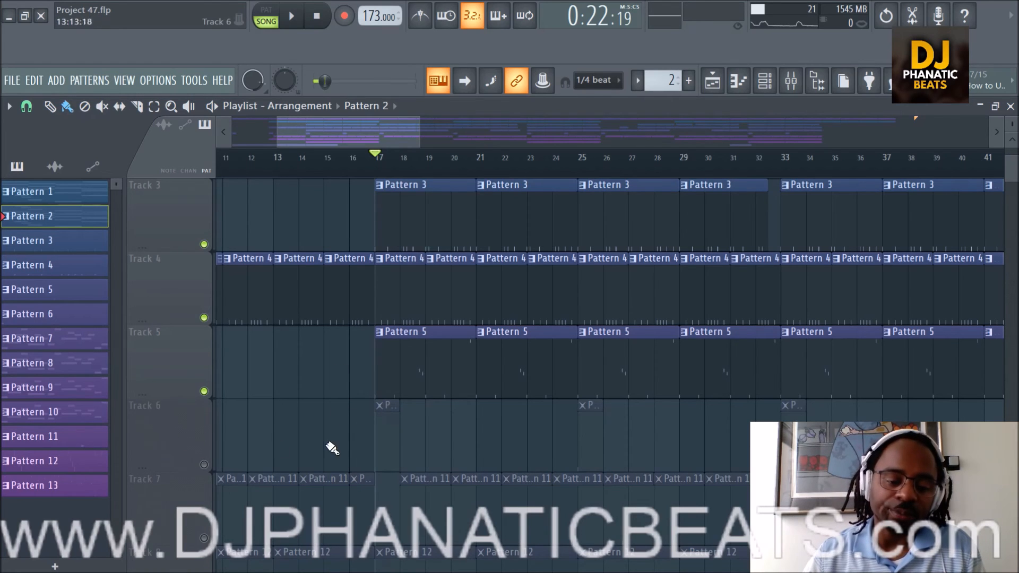
# Step: Unmute Track 6 and play Tracks 1 to 6 from bar 17, listening to the opening twice
pyautogui.click(204, 465)
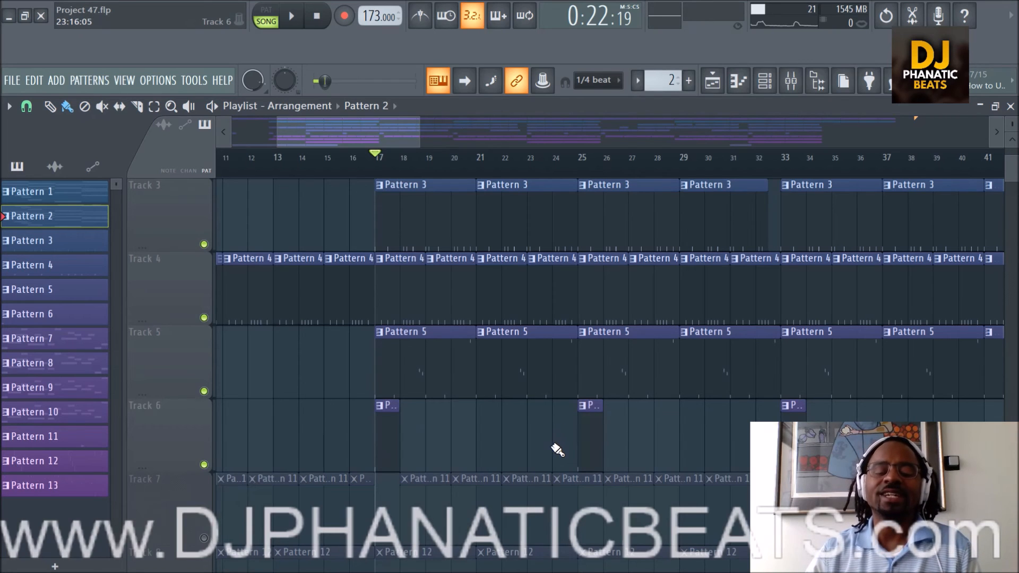
pyautogui.scroll(-1, 558, 449)
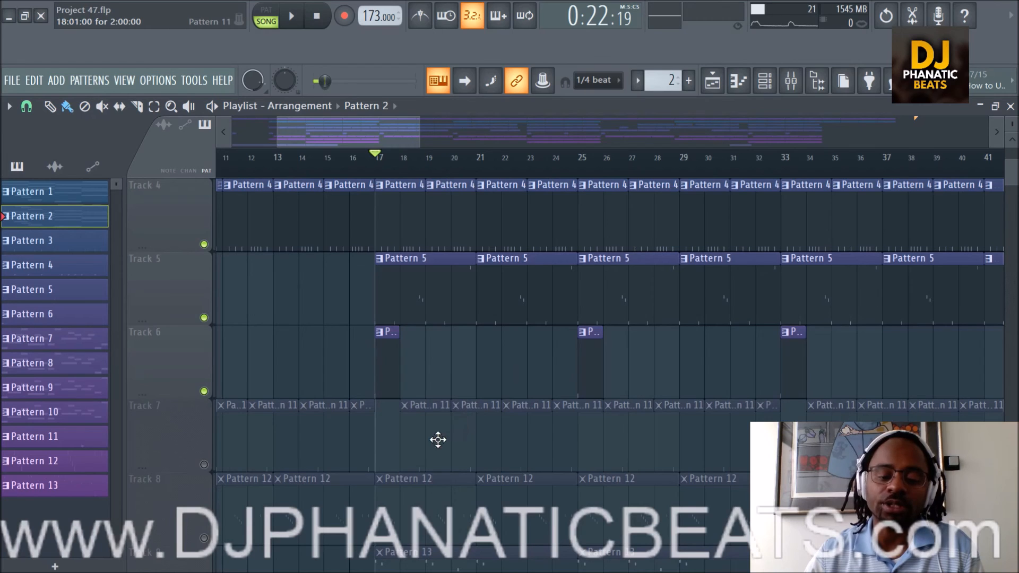
pyautogui.press('space')
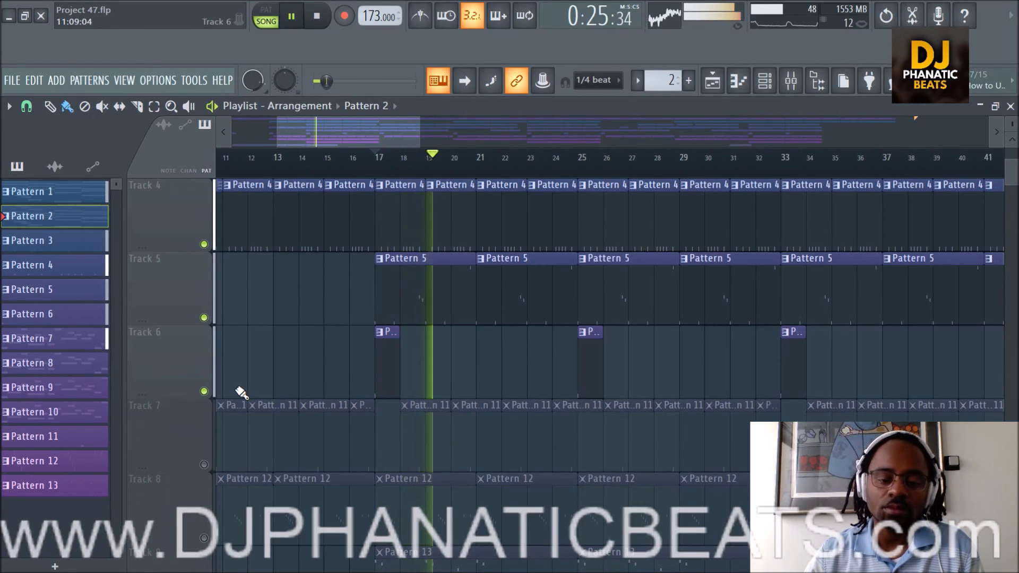
pyautogui.press('space')
pyautogui.press('space')
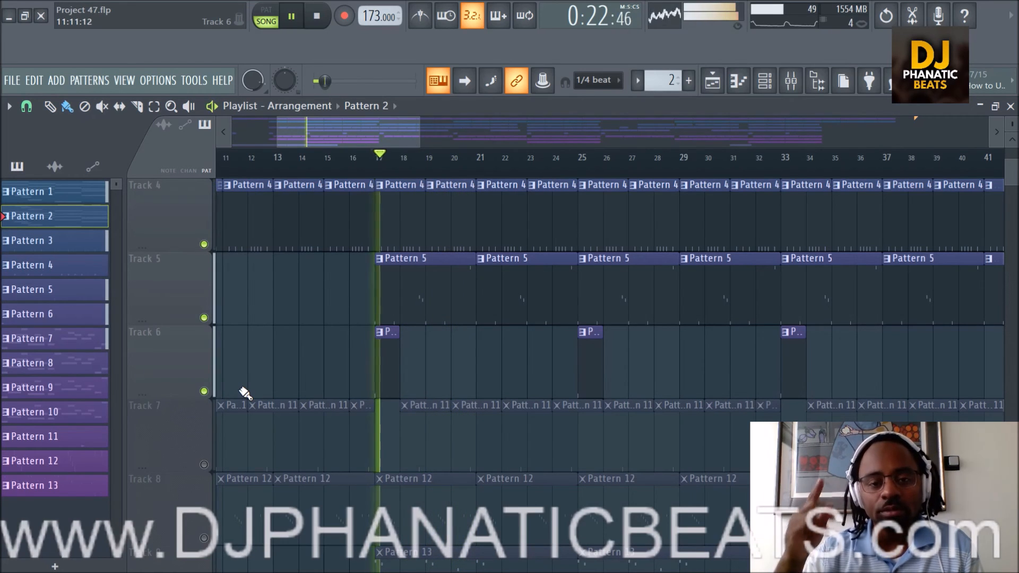
pyautogui.press('space')
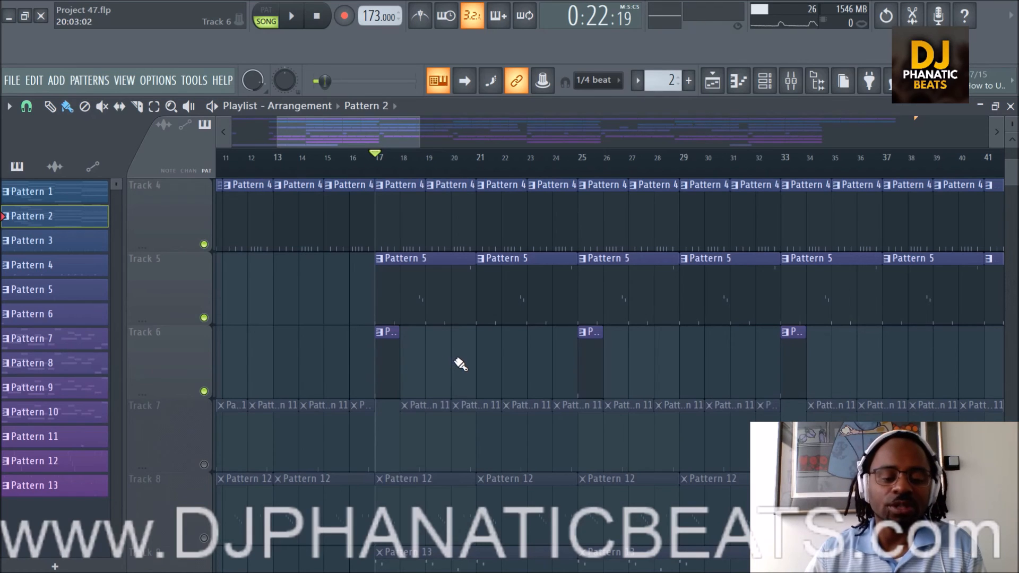
pyautogui.scroll(-1, 471, 355)
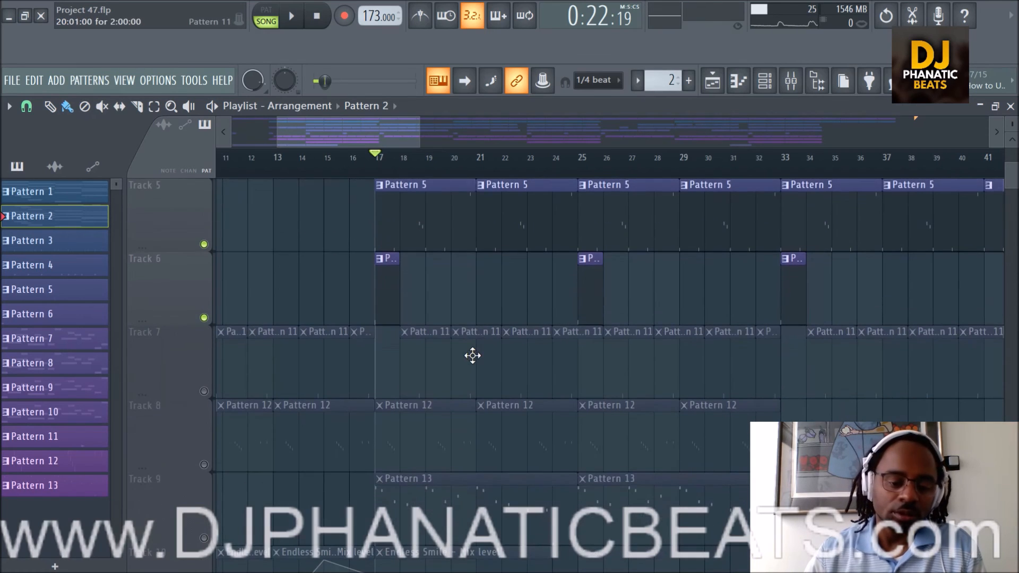
# Step: Unmute Track 7 and review the effects on the Sound FX mixer channel, returning to the playlist
pyautogui.click(204, 392)
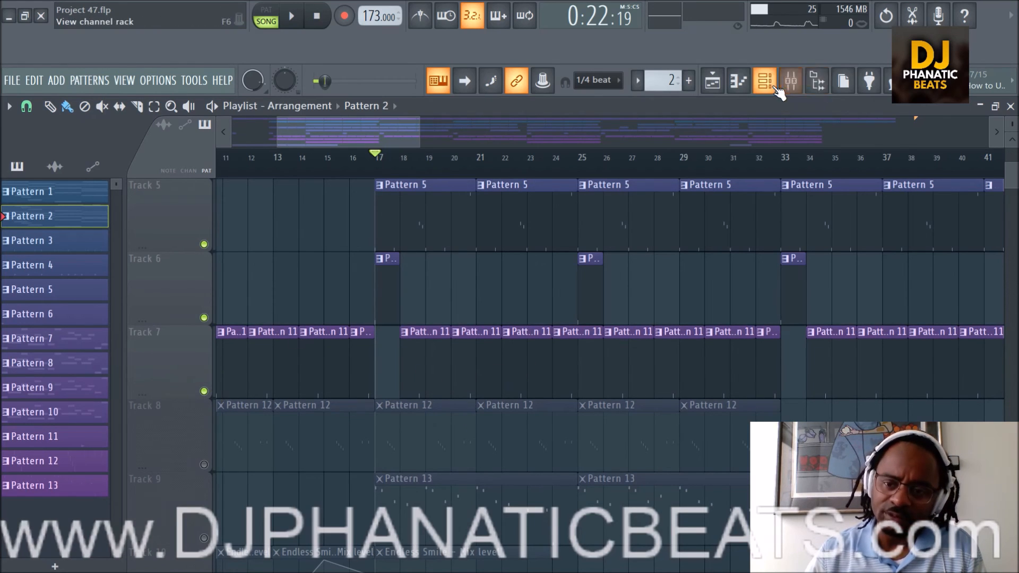
pyautogui.click(794, 88)
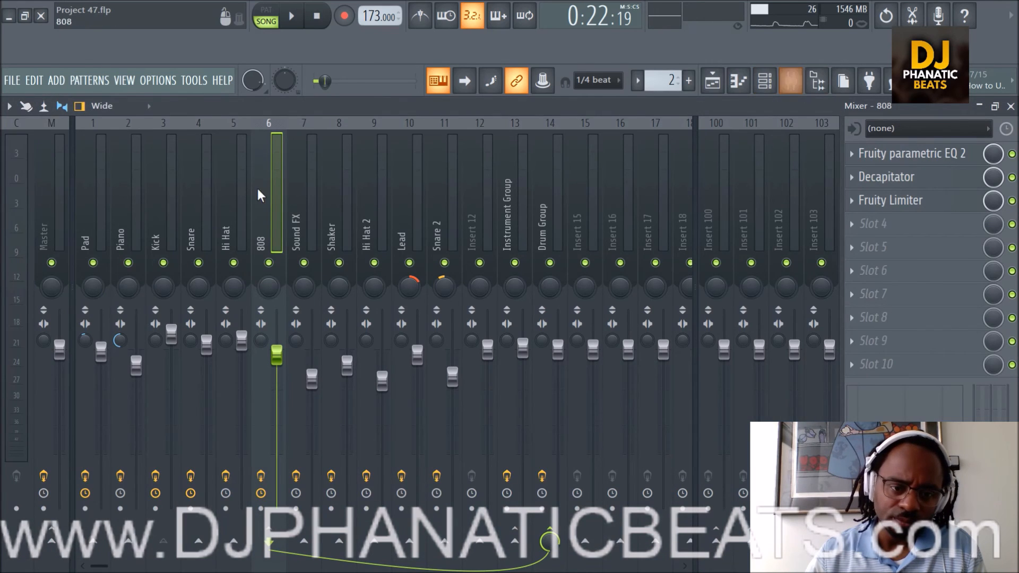
pyautogui.click(303, 181)
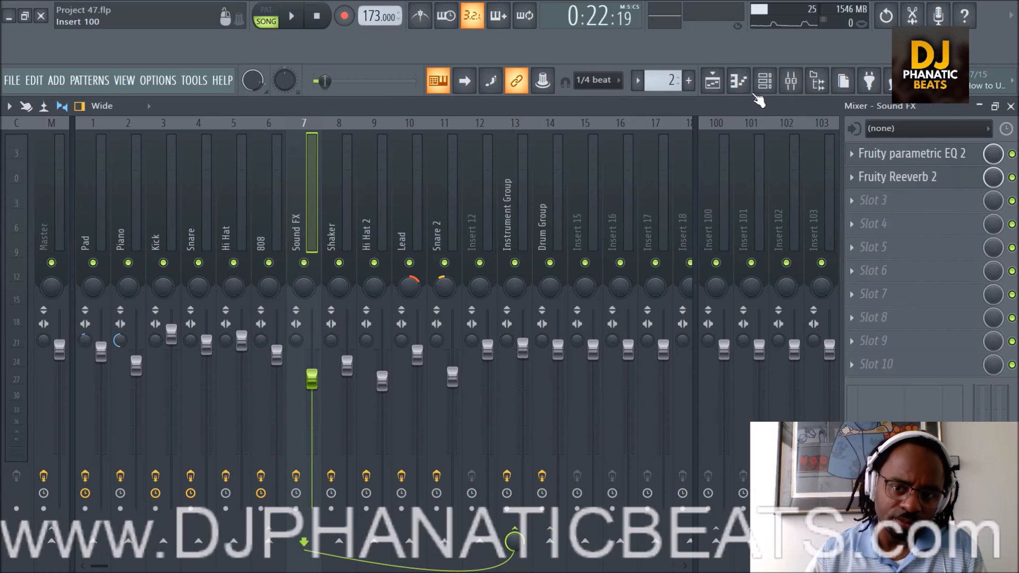
pyautogui.click(716, 83)
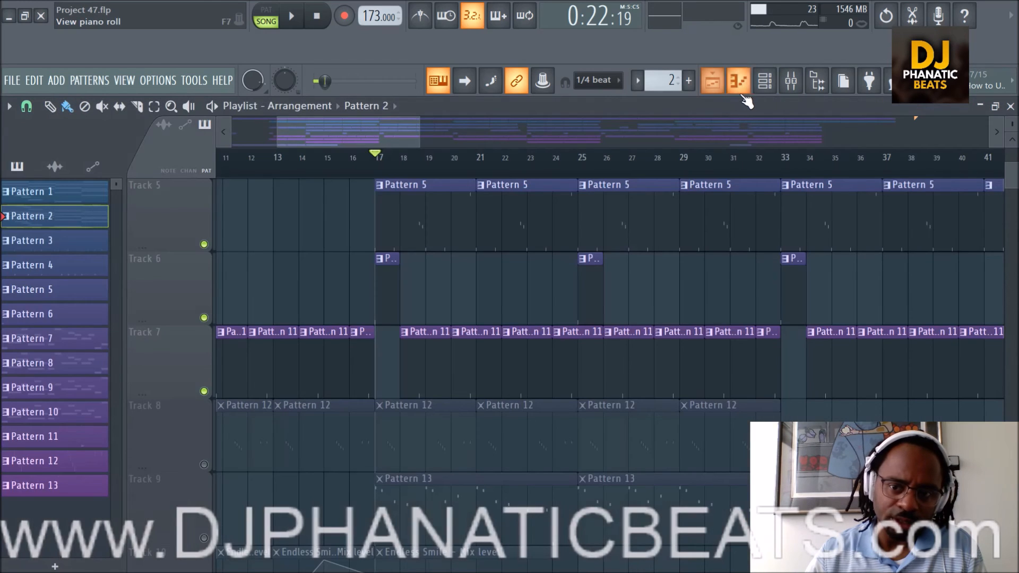
pyautogui.click(772, 85)
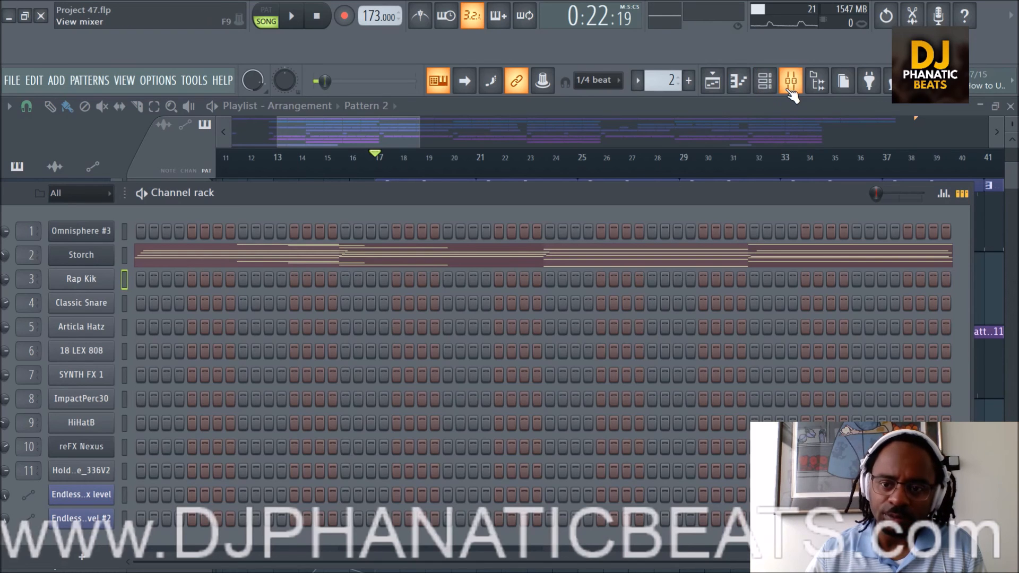
pyautogui.click(712, 80)
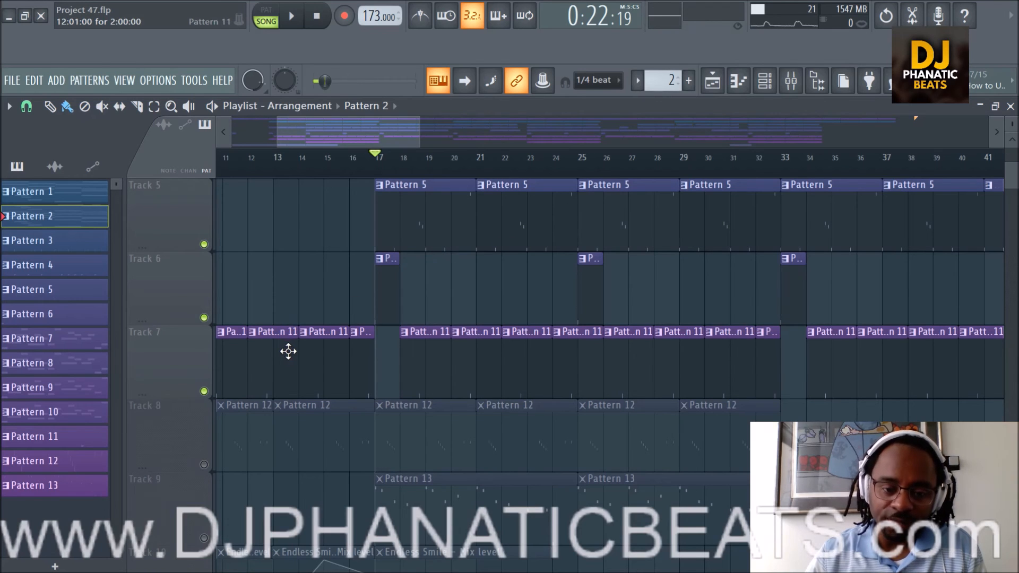
# Step: Show Pattern 11's steps in the channel rack and play Tracks 1 to 7 from bar 17 twice
pyautogui.click(424, 359)
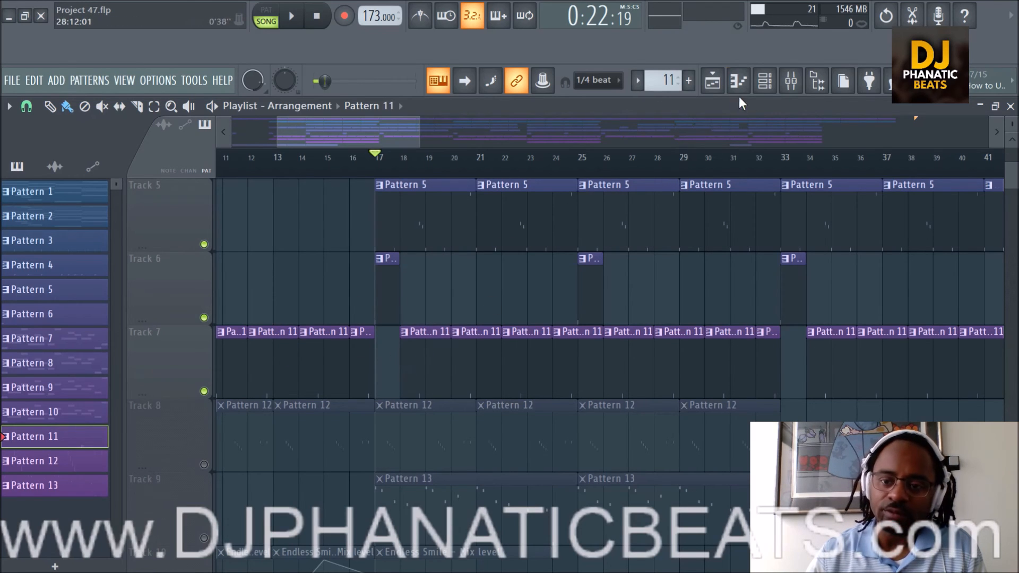
pyautogui.click(765, 80)
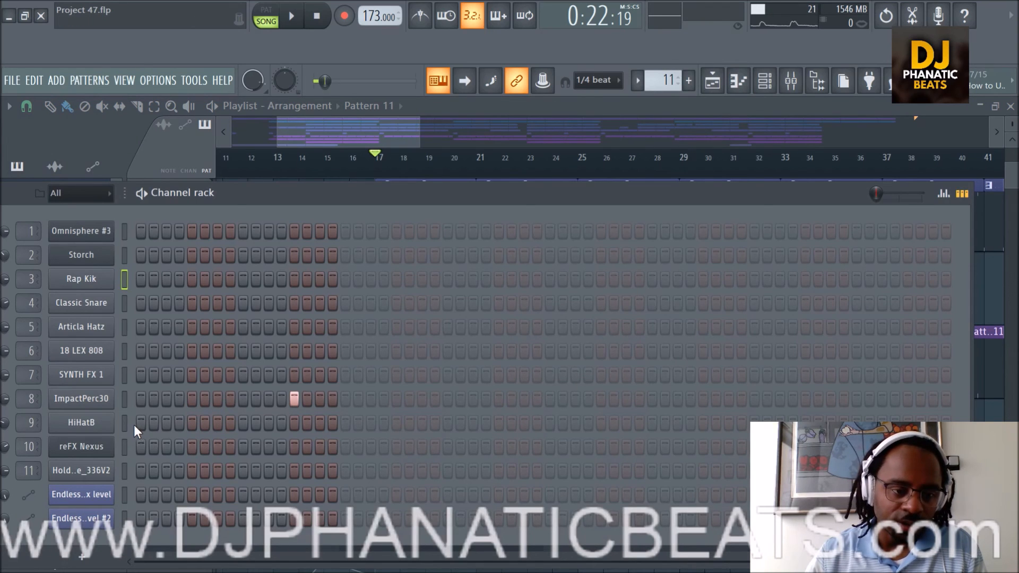
pyautogui.press('space')
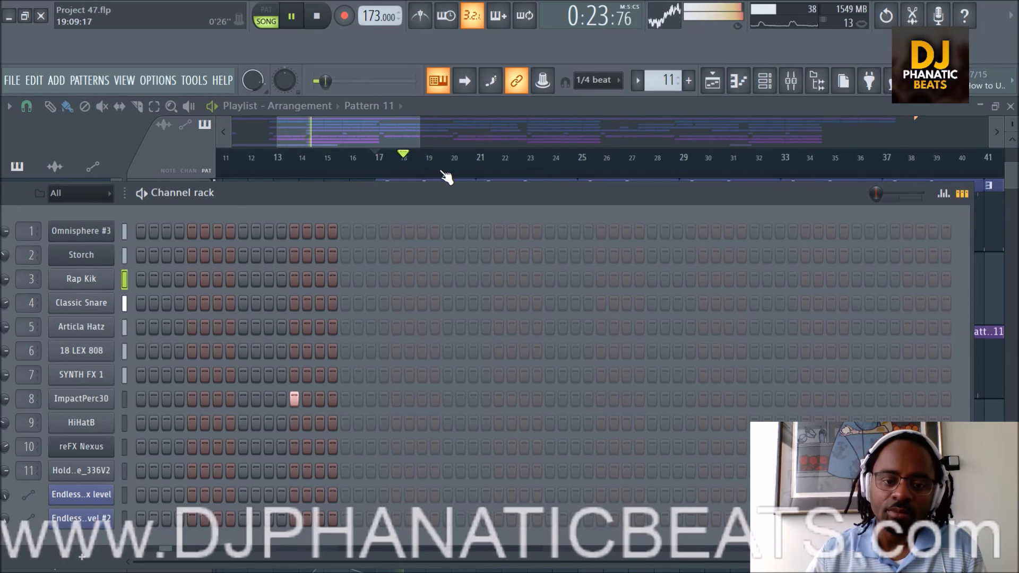
pyautogui.click(765, 83)
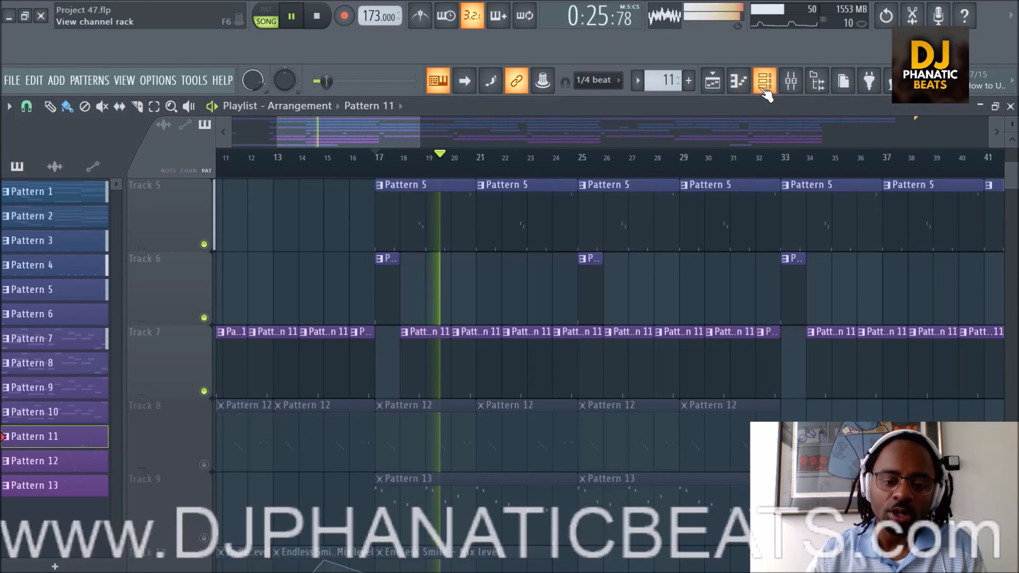
pyautogui.press('space')
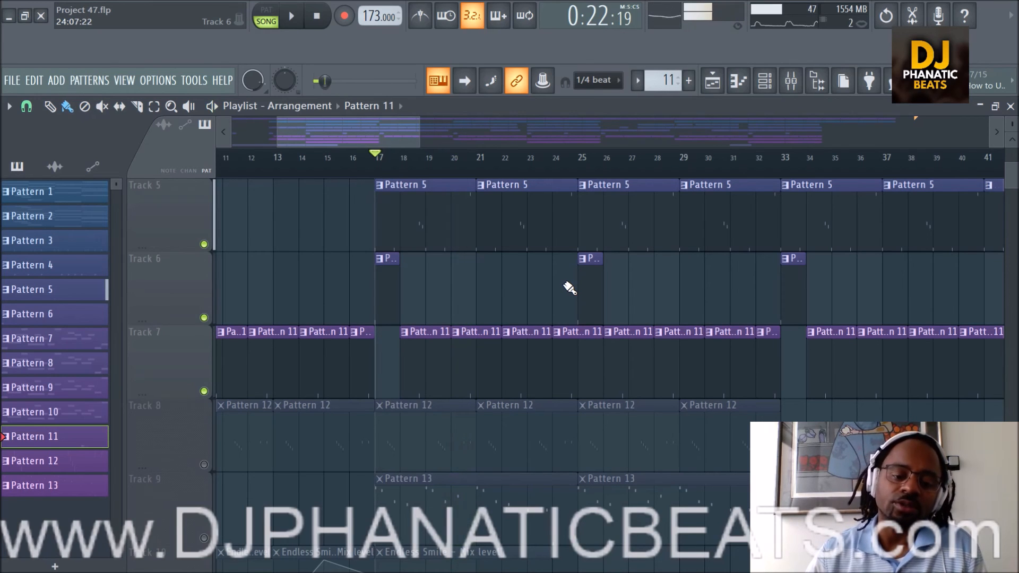
pyautogui.press('space')
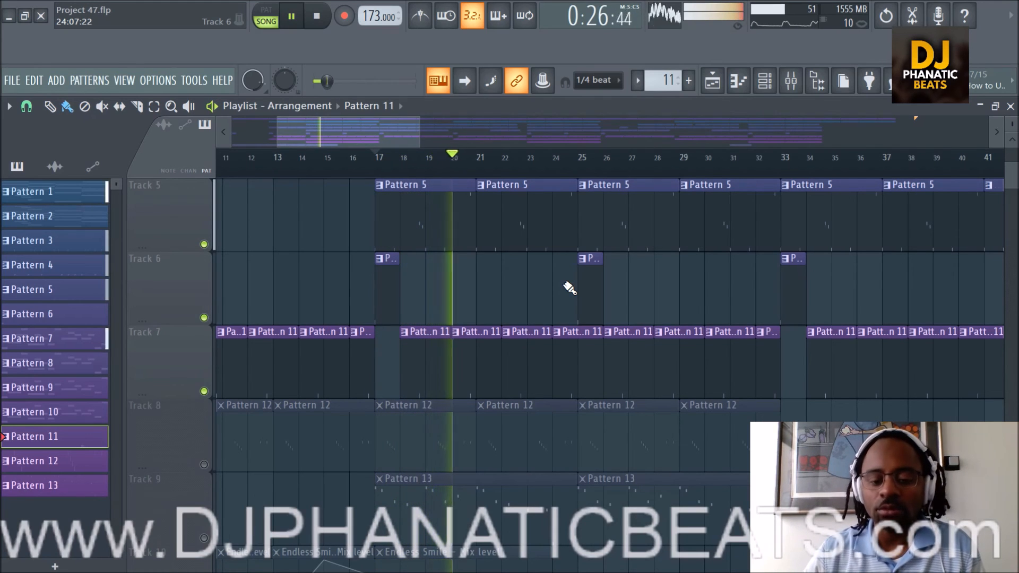
pyautogui.press('space')
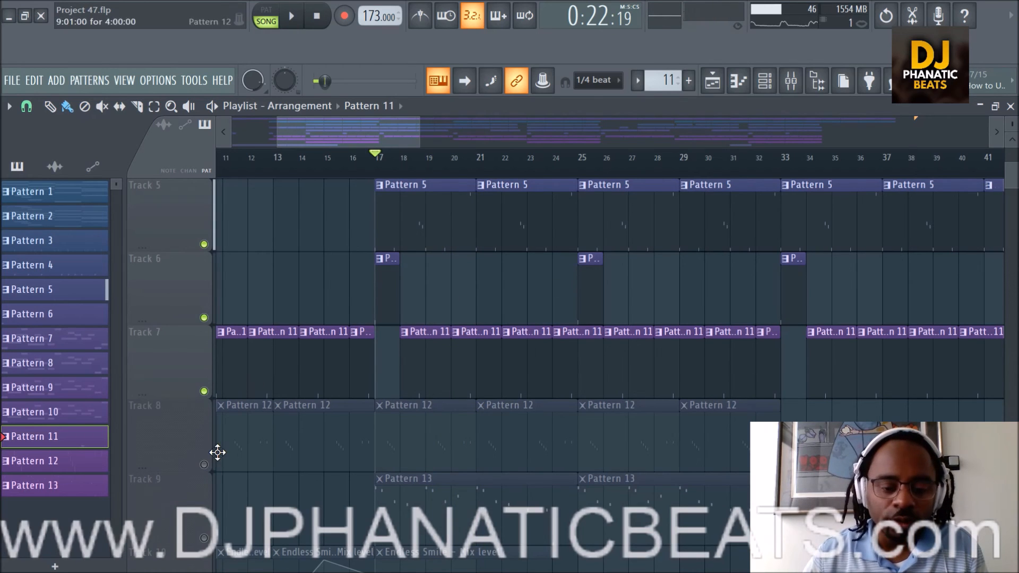
# Step: Unmute Track 8 and show Pattern 12's steps in the channel rack
pyautogui.click(204, 464)
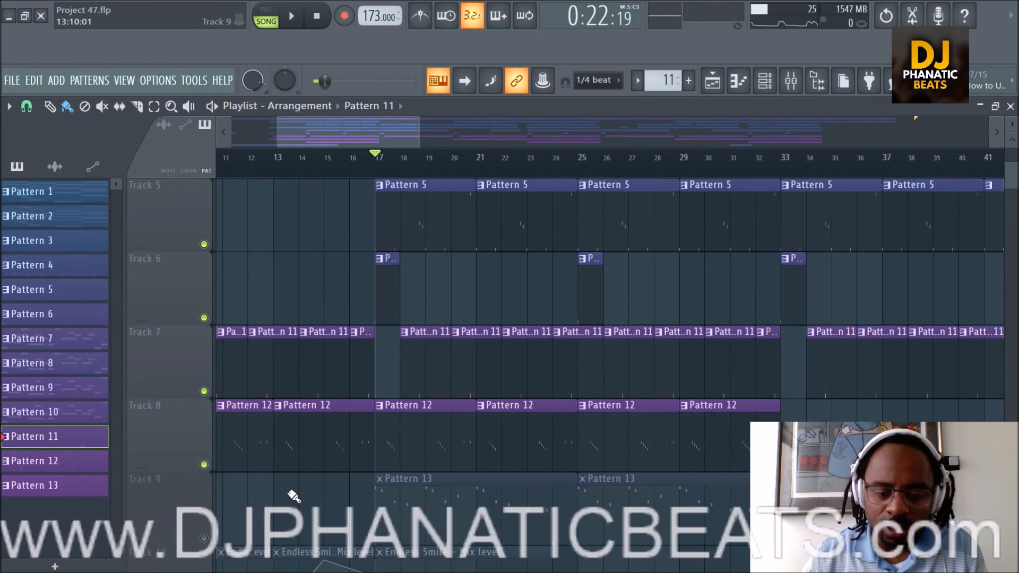
pyautogui.click(439, 416)
pyautogui.click(765, 81)
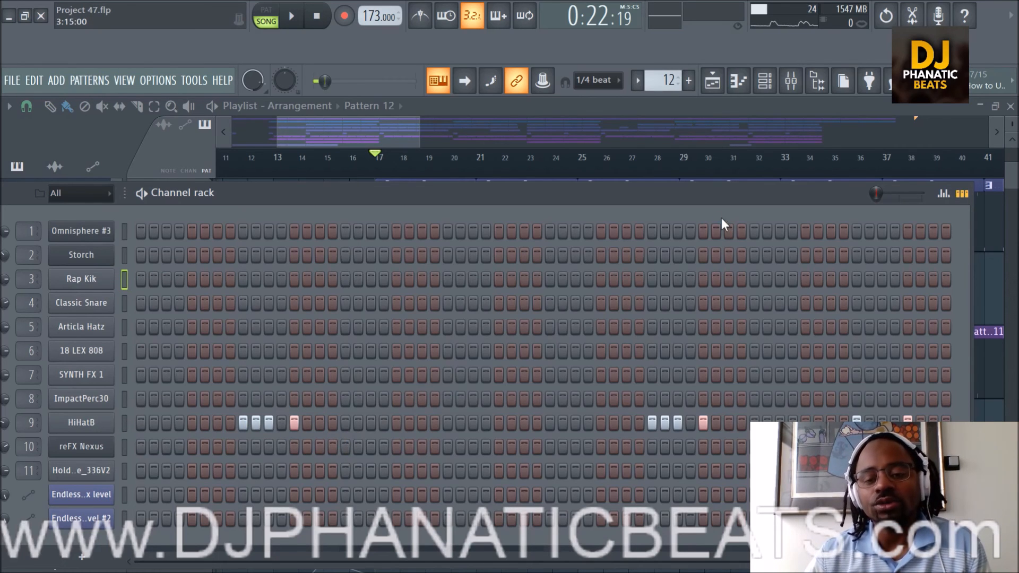
# Step: Play Tracks 1 to 8 together from bar 17, returning to the playlist, and stop playback
pyautogui.press('space')
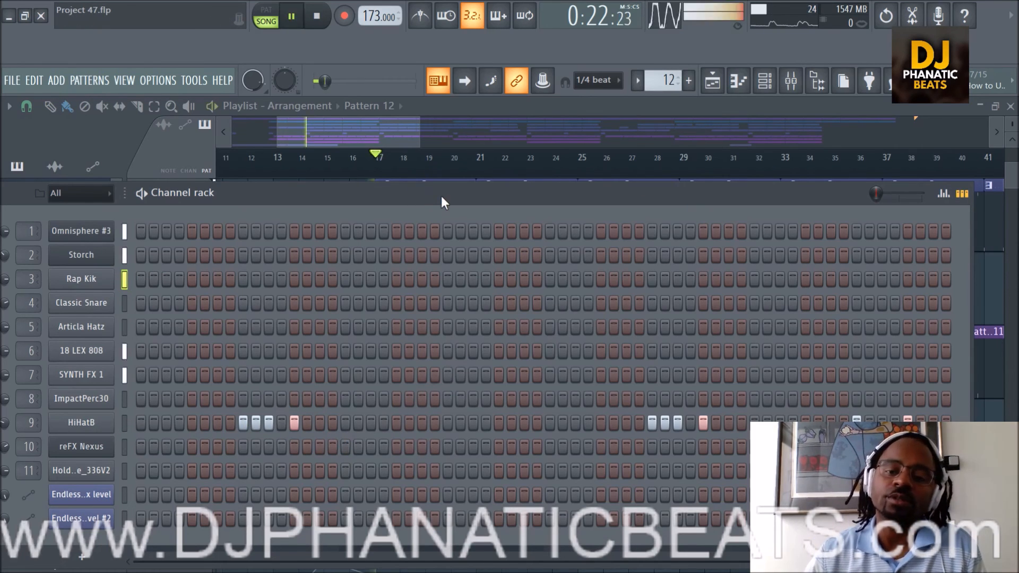
pyautogui.click(712, 80)
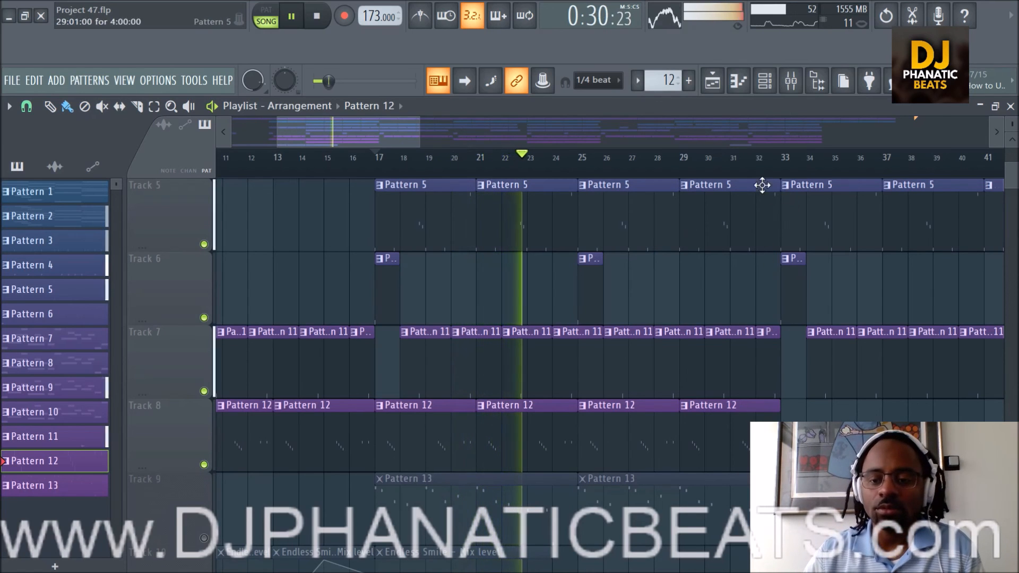
pyautogui.press('space')
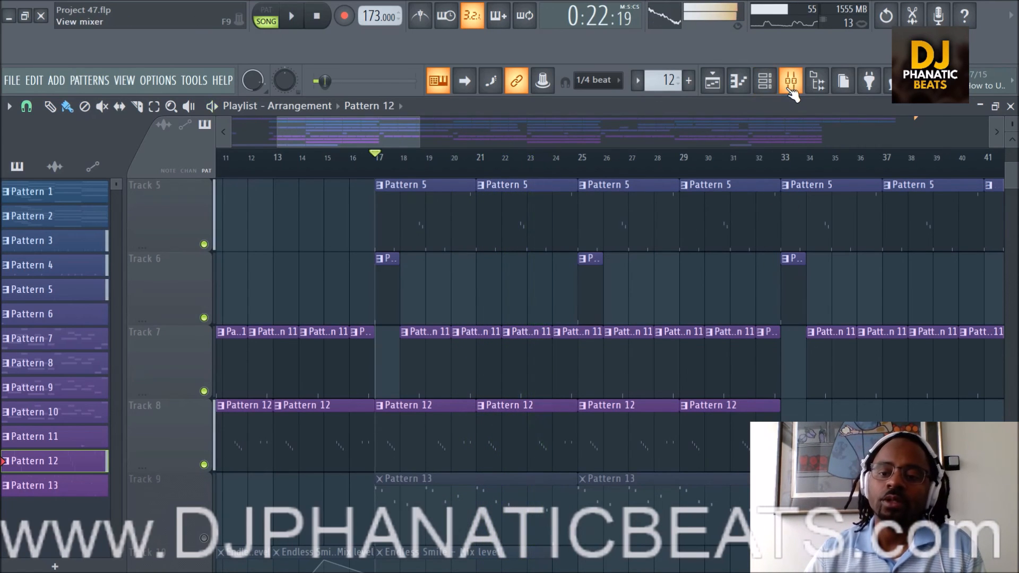
# Step: Inspect the velocity and panning graphs of the HiHatB channel in Pattern 12, returning to the playlist
pyautogui.click(790, 81)
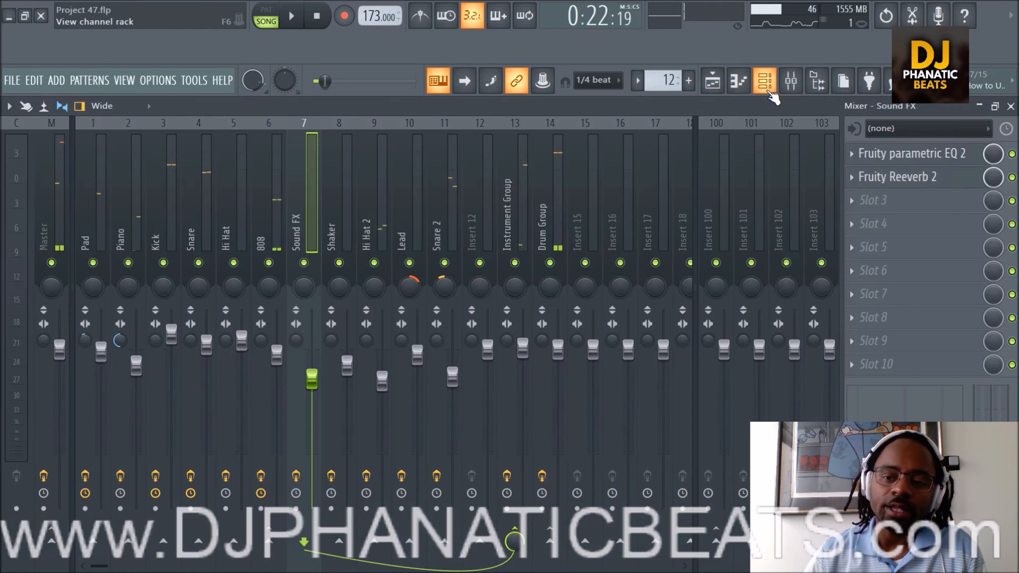
pyautogui.click(763, 85)
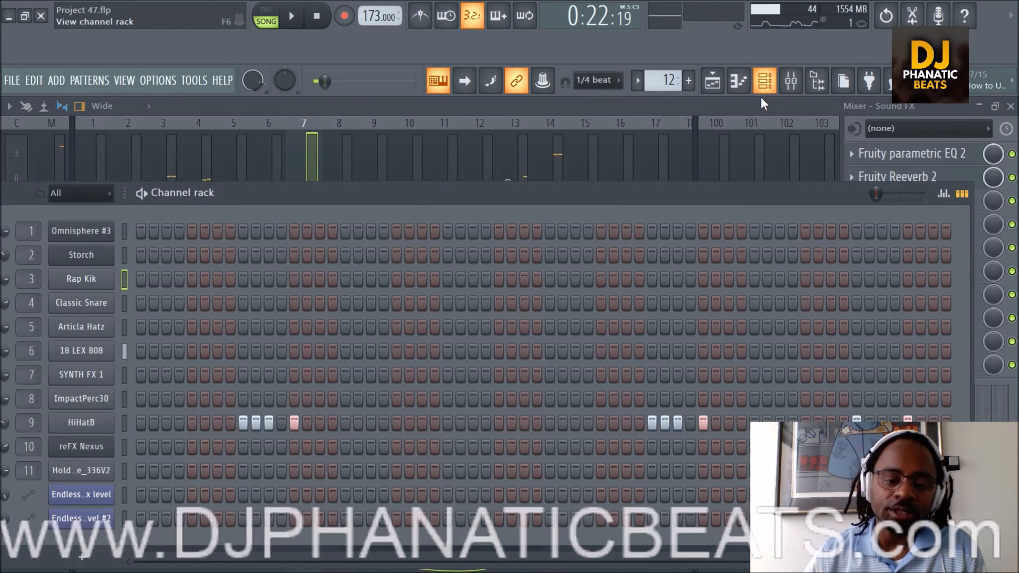
pyautogui.click(123, 421)
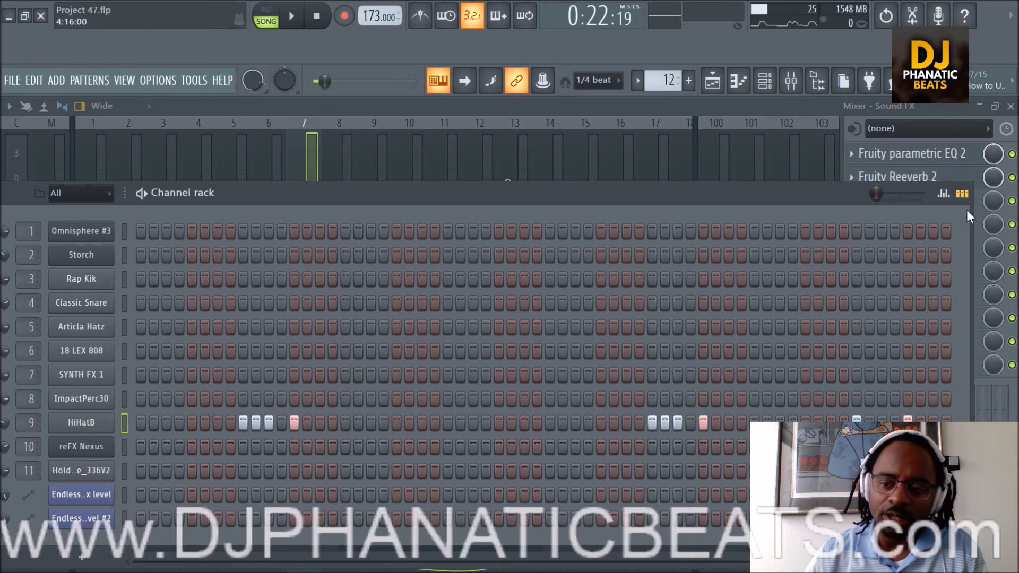
pyautogui.click(944, 194)
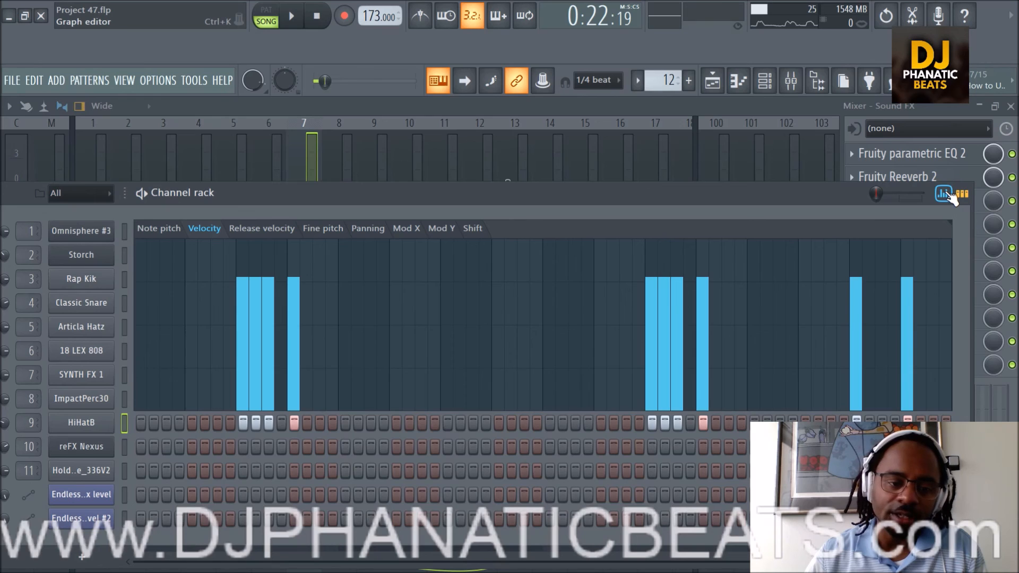
pyautogui.click(368, 229)
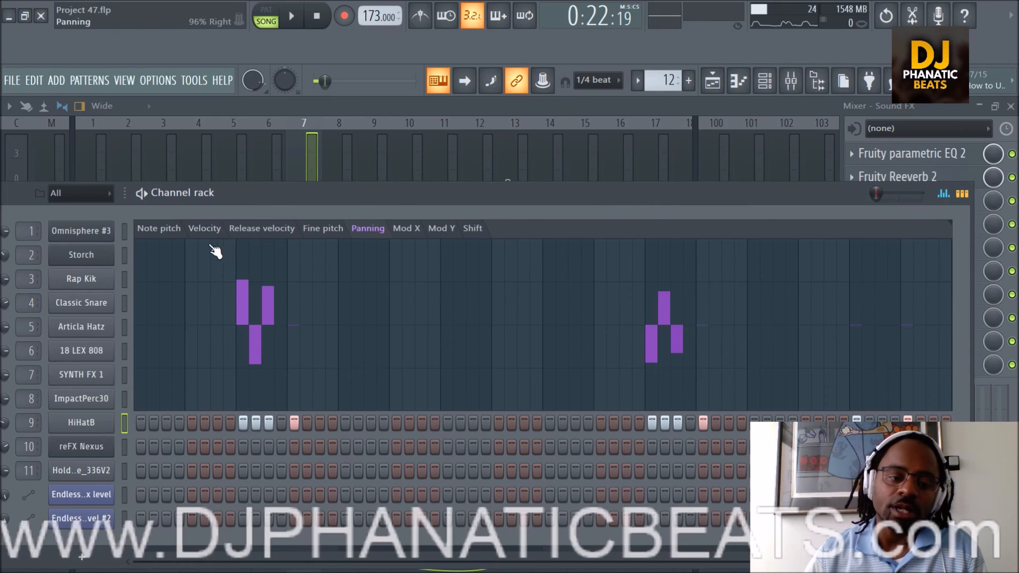
pyautogui.click(942, 194)
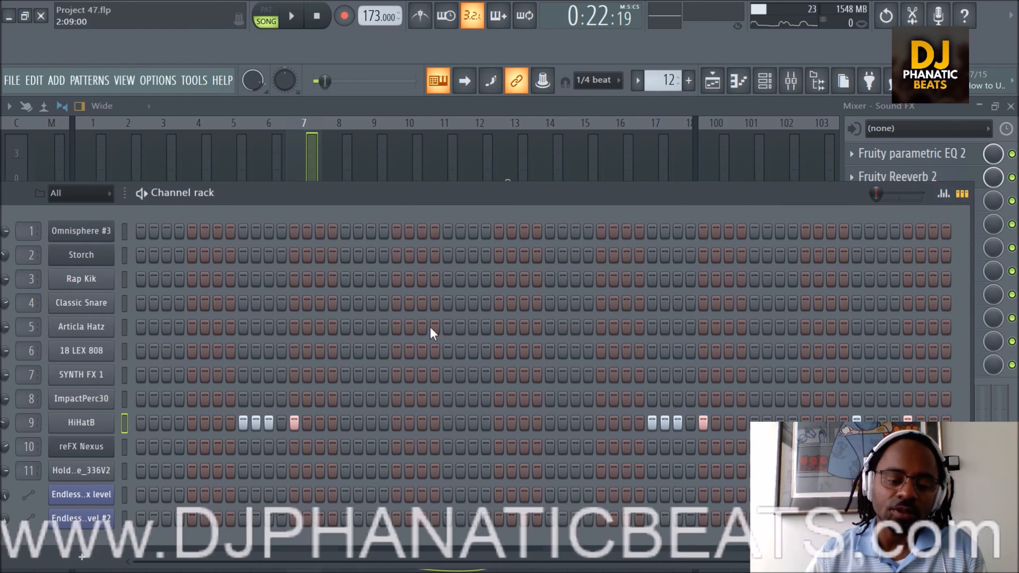
pyautogui.click(713, 88)
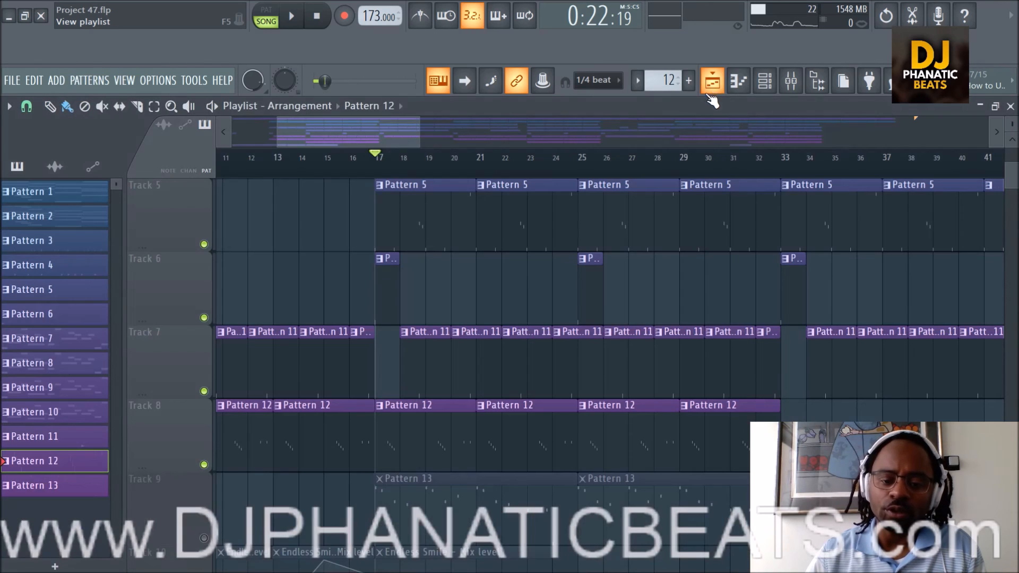
# Step: Open Pattern 12's HiHatB part in the piano roll and bring its notes into view
pyautogui.doubleClick(420, 437)
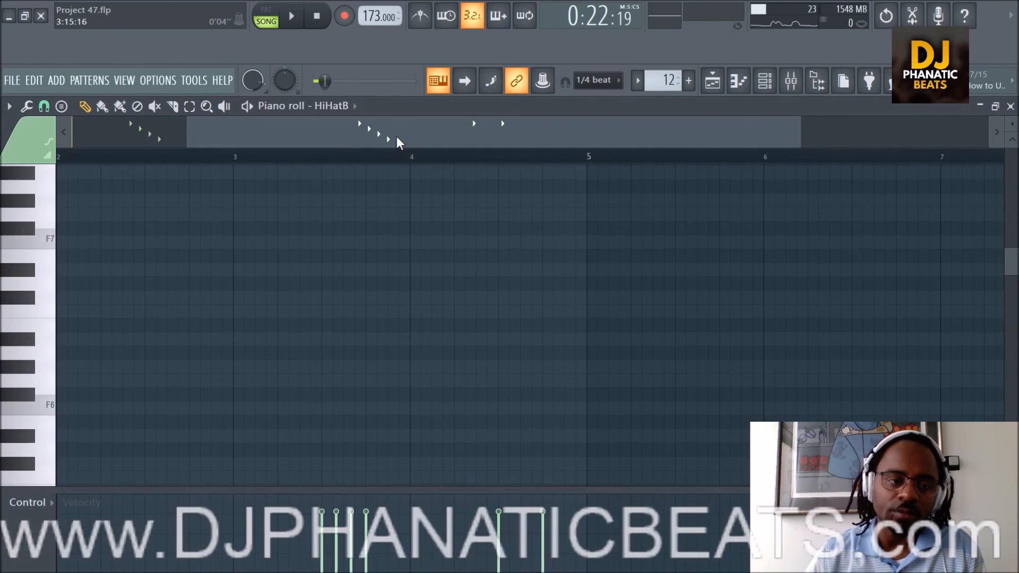
pyautogui.scroll(3, 372, 285)
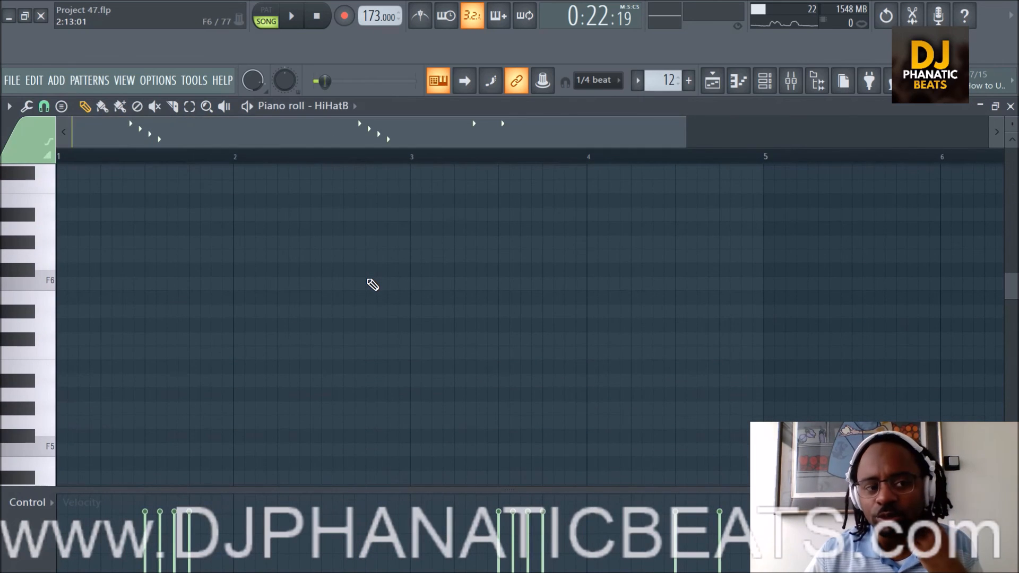
pyautogui.scroll(8, 371, 285)
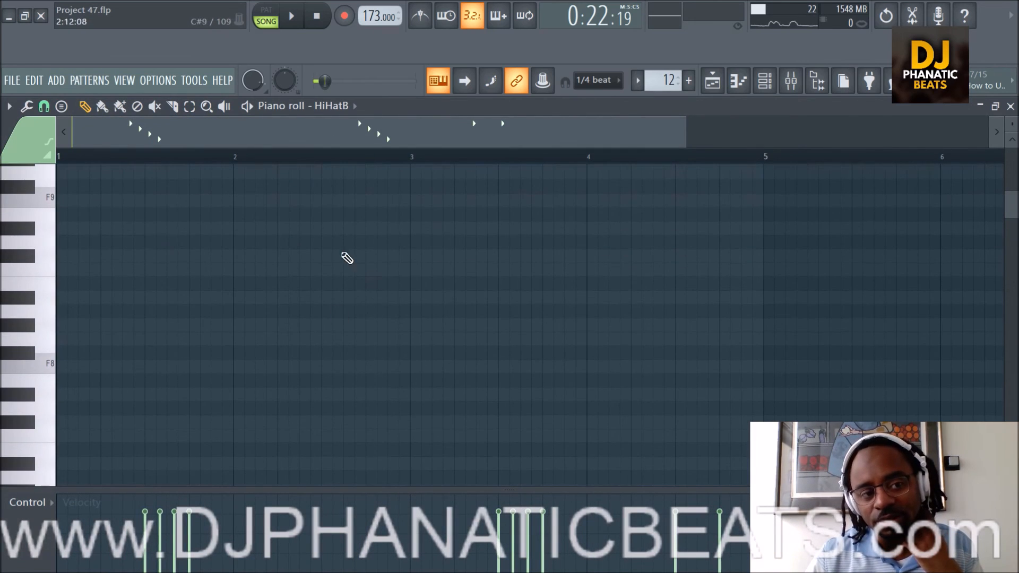
pyautogui.scroll(-14, 345, 329)
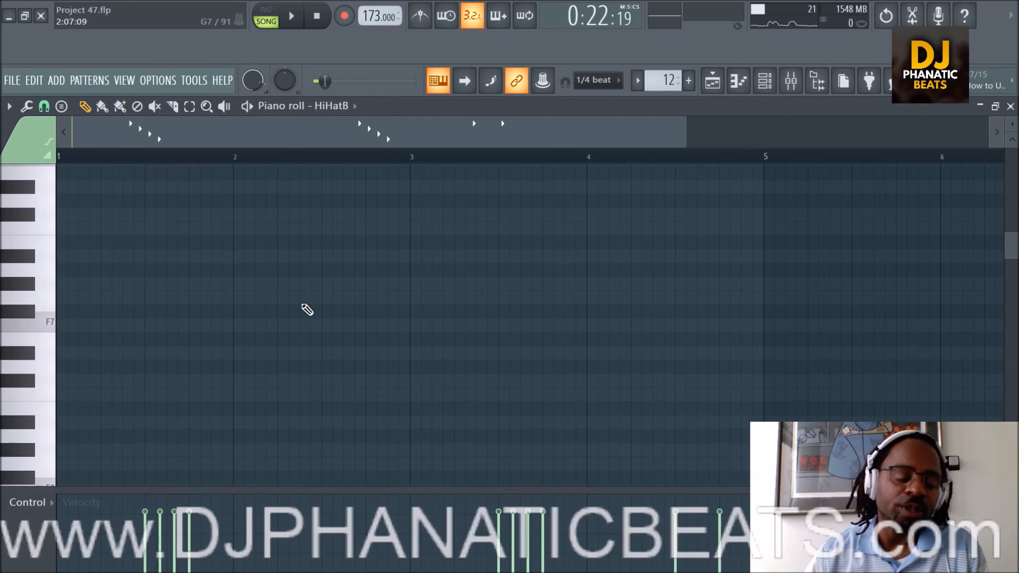
pyautogui.scroll(-5, 304, 311)
# Step: Audition the HiHatB sound on the piano roll keys between C5 and A4 and return to the playlist
pyautogui.click(47, 402)
pyautogui.click(46, 413)
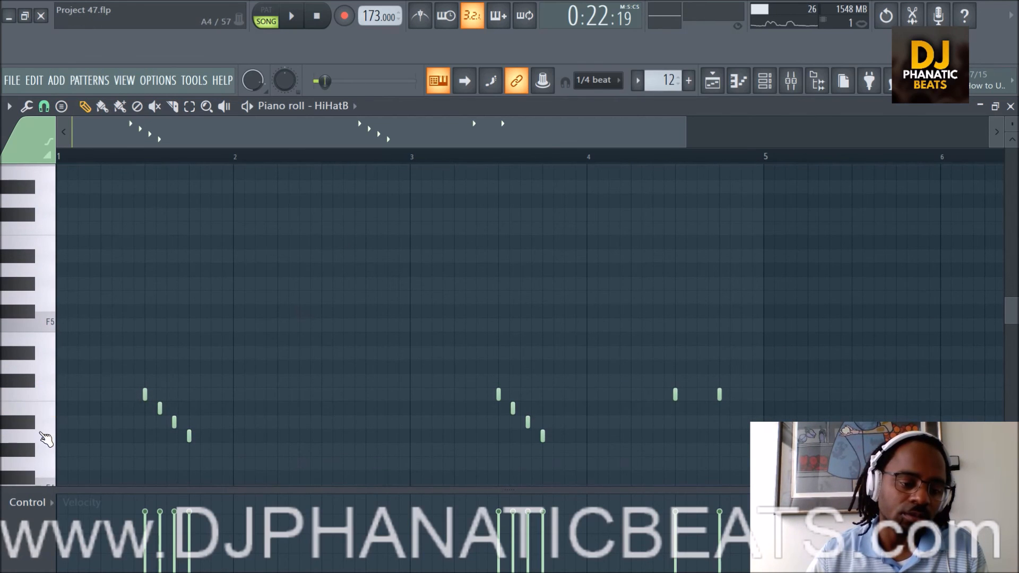
pyautogui.click(45, 438)
pyautogui.click(49, 414)
pyautogui.click(53, 399)
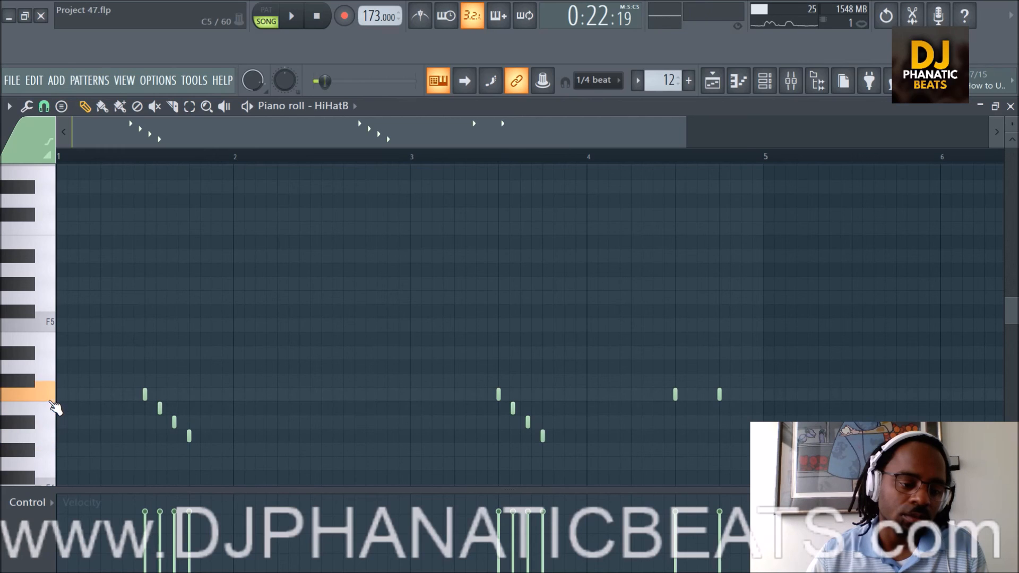
pyautogui.click(49, 416)
pyautogui.click(50, 433)
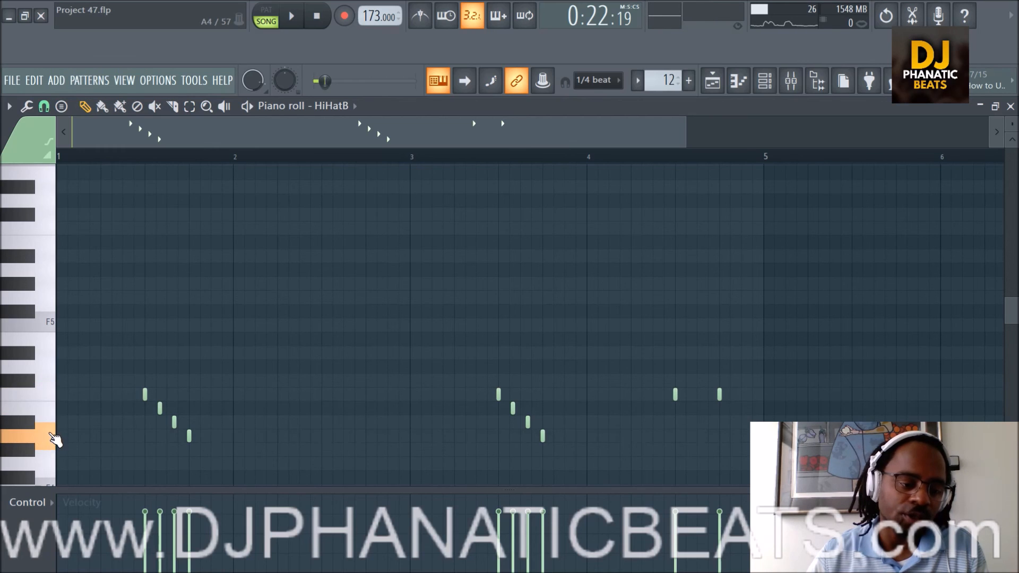
pyautogui.click(42, 425)
pyautogui.click(49, 435)
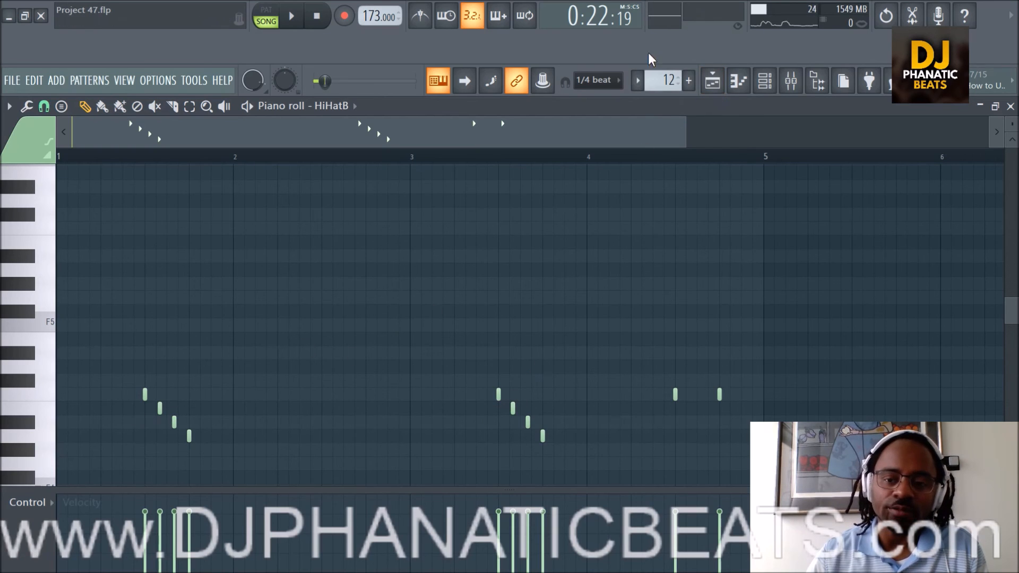
pyautogui.click(714, 84)
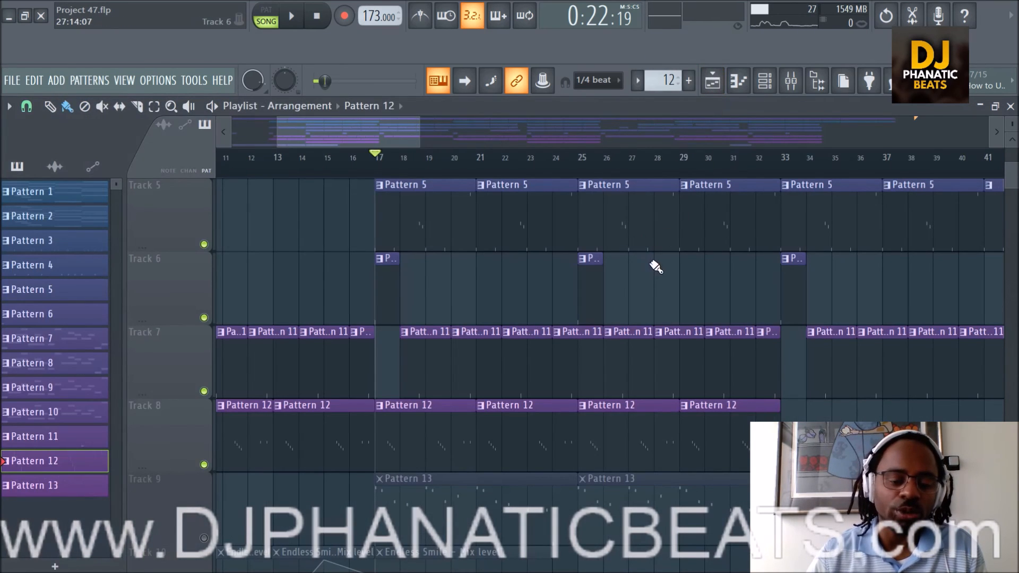
# Step: Solo Track 8 and play it alone from bar 17
pyautogui.rightClick(205, 465)
pyautogui.press('space')
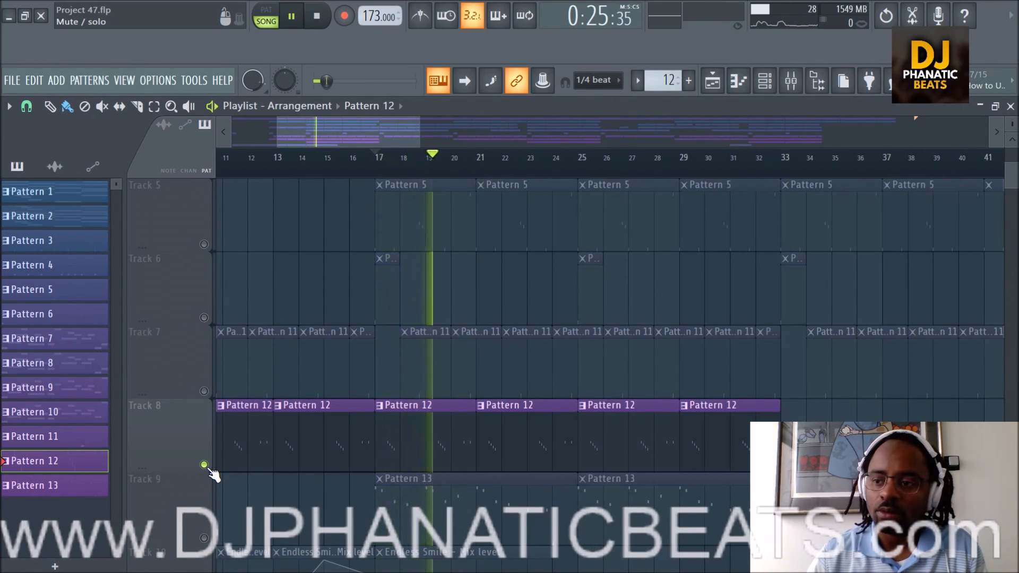
# Step: Stop playback and unmute Tracks 1 through 7 in the playlist so they sound together with Track 8
pyautogui.press('space')
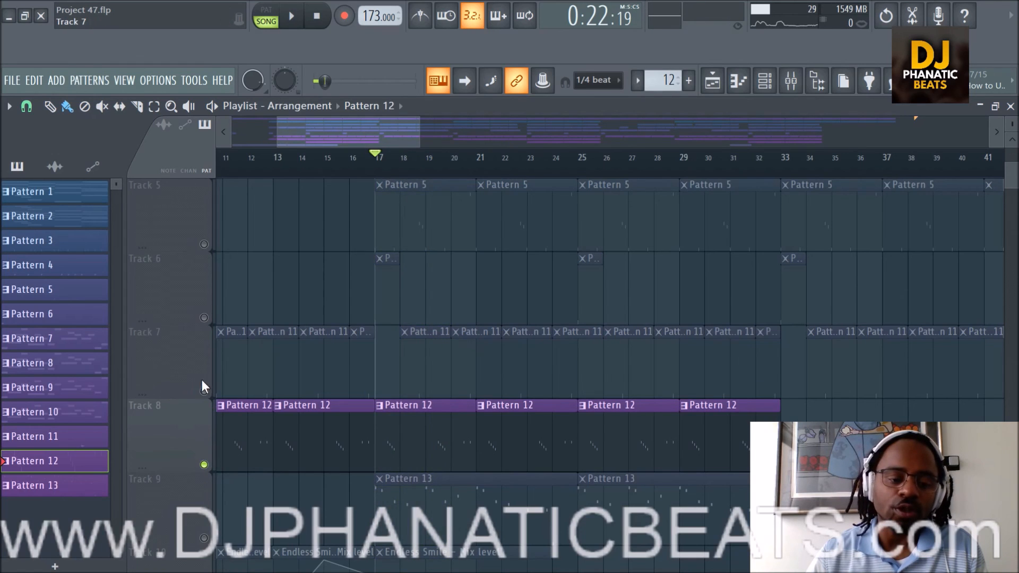
pyautogui.scroll(4, 202, 367)
pyautogui.click(204, 244)
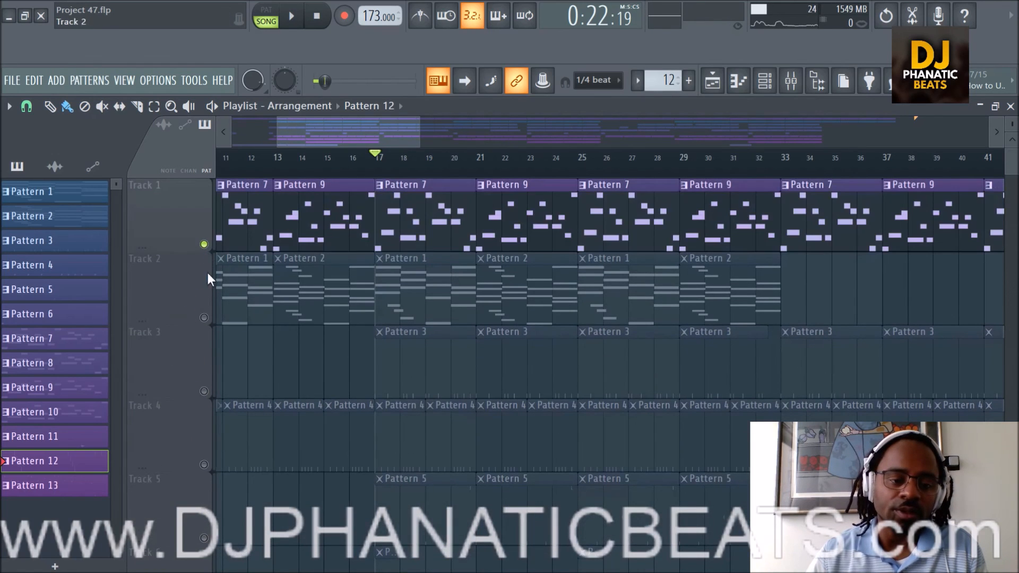
pyautogui.click(204, 317)
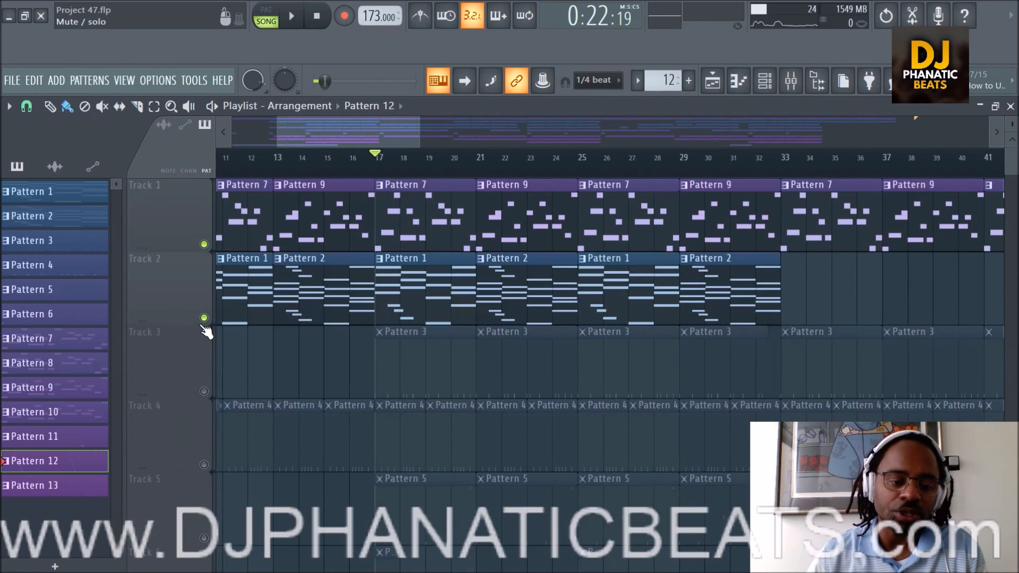
pyautogui.click(204, 391)
pyautogui.scroll(-1, 195, 375)
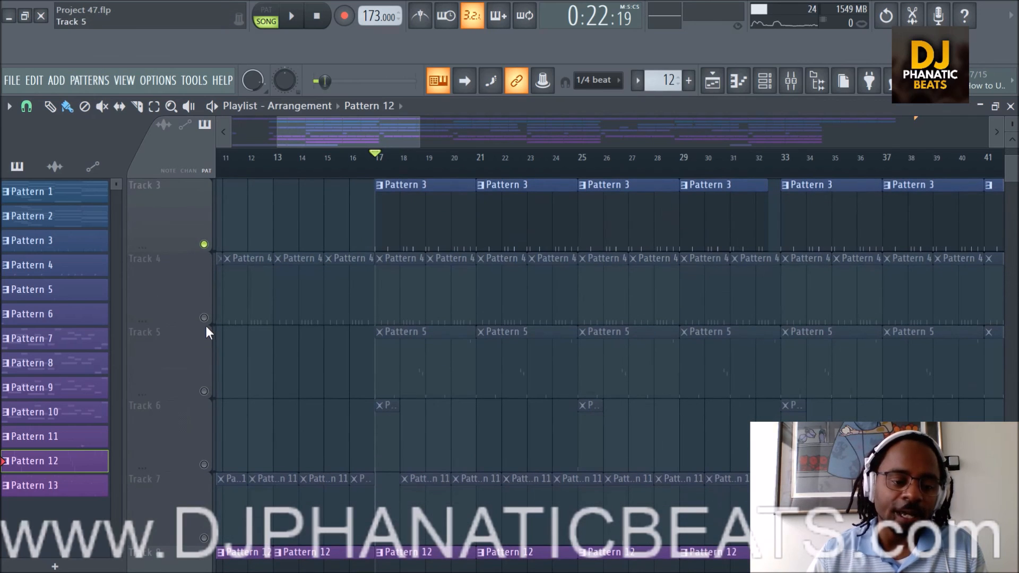
pyautogui.click(204, 318)
pyautogui.click(204, 391)
pyautogui.scroll(-1, 199, 406)
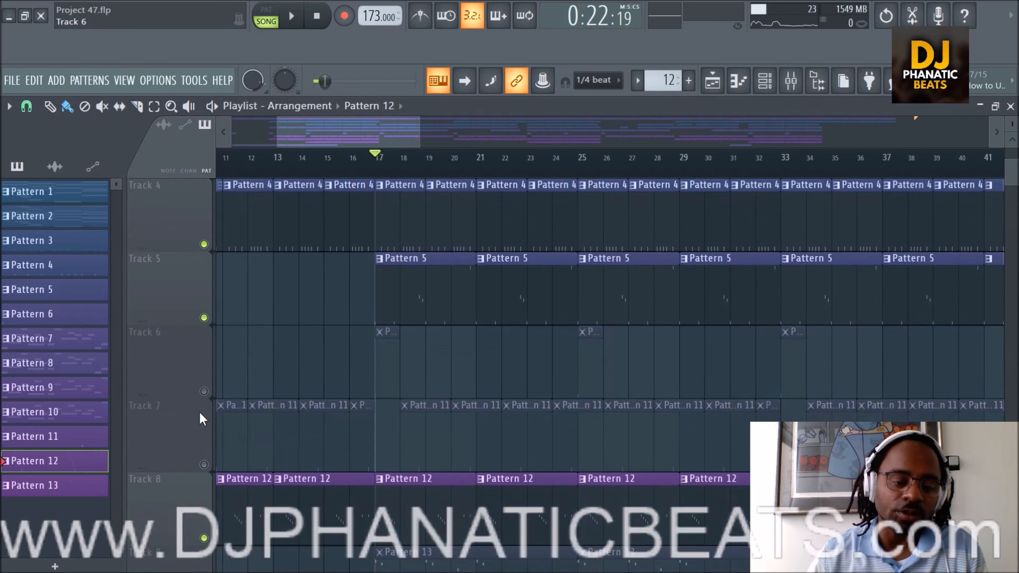
pyautogui.click(204, 391)
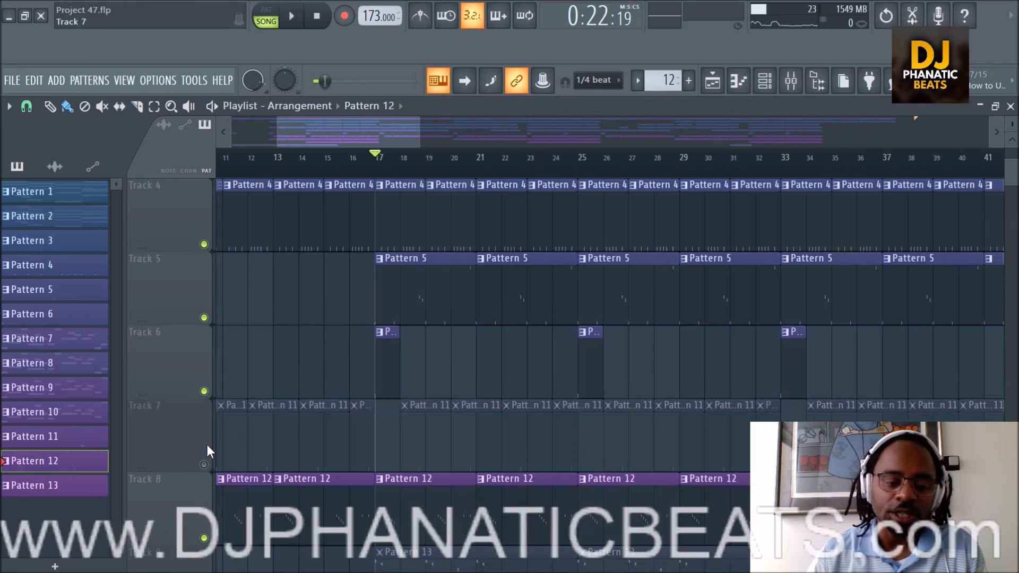
pyautogui.click(203, 464)
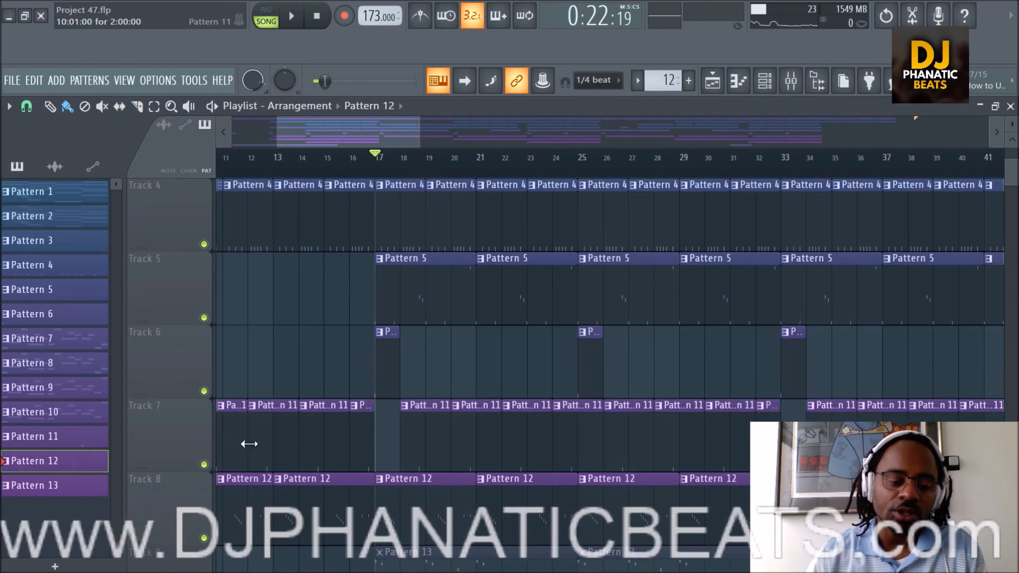
# Step: Look over the pattern clips on Tracks 1 through 10 in the playlist around bars 13 to 33
pyautogui.scroll(-4, 404, 368)
pyautogui.scroll(7, 432, 393)
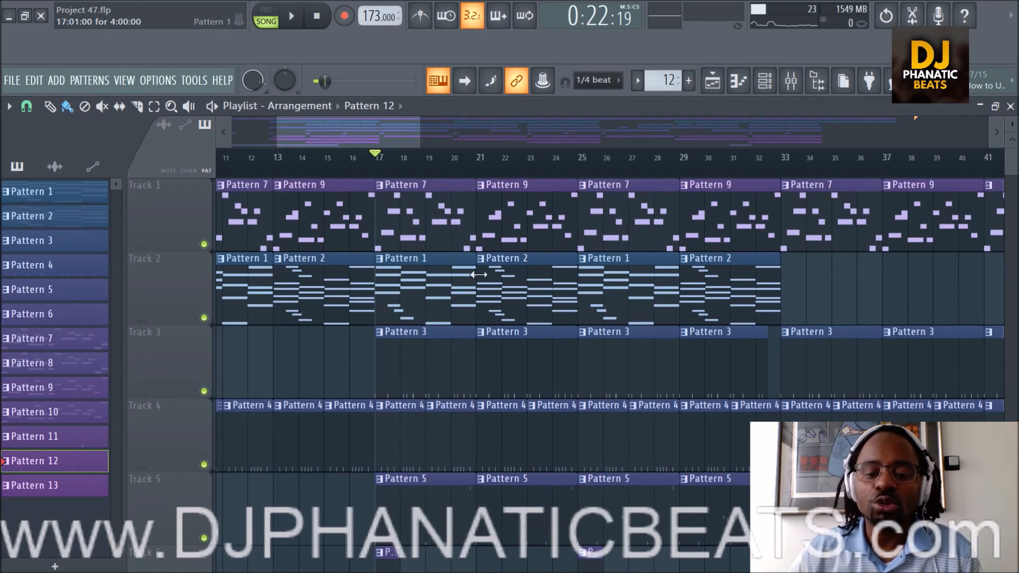
pyautogui.scroll(-3, 546, 316)
pyautogui.scroll(-2, 562, 361)
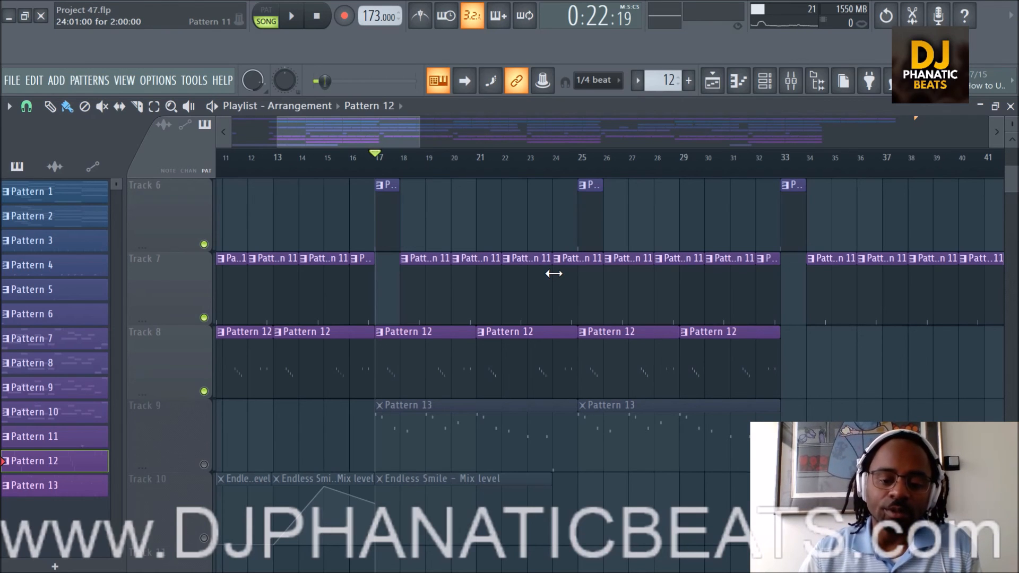
pyautogui.scroll(4, 529, 175)
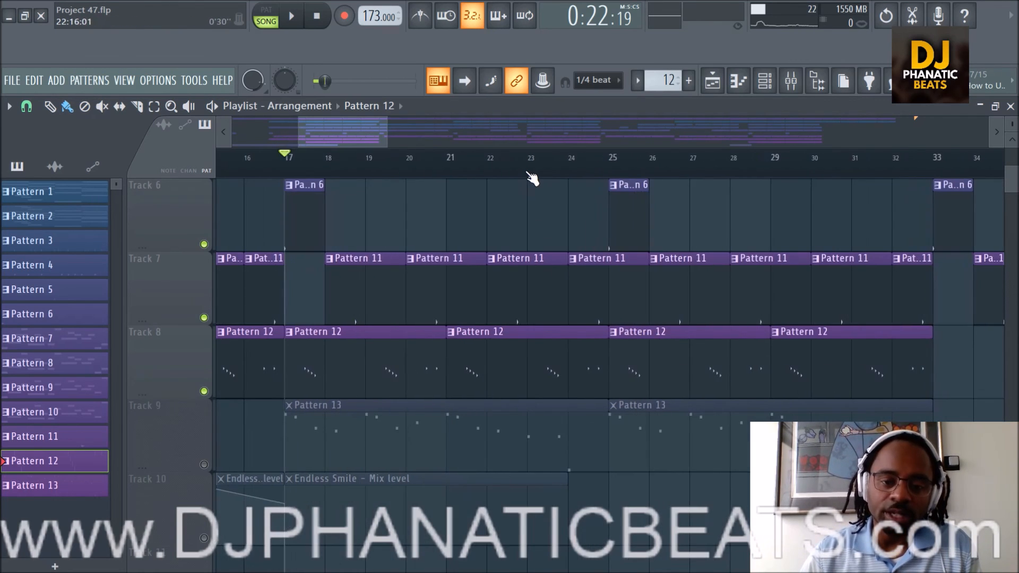
pyautogui.scroll(-2, 530, 175)
pyautogui.scroll(5, 497, 318)
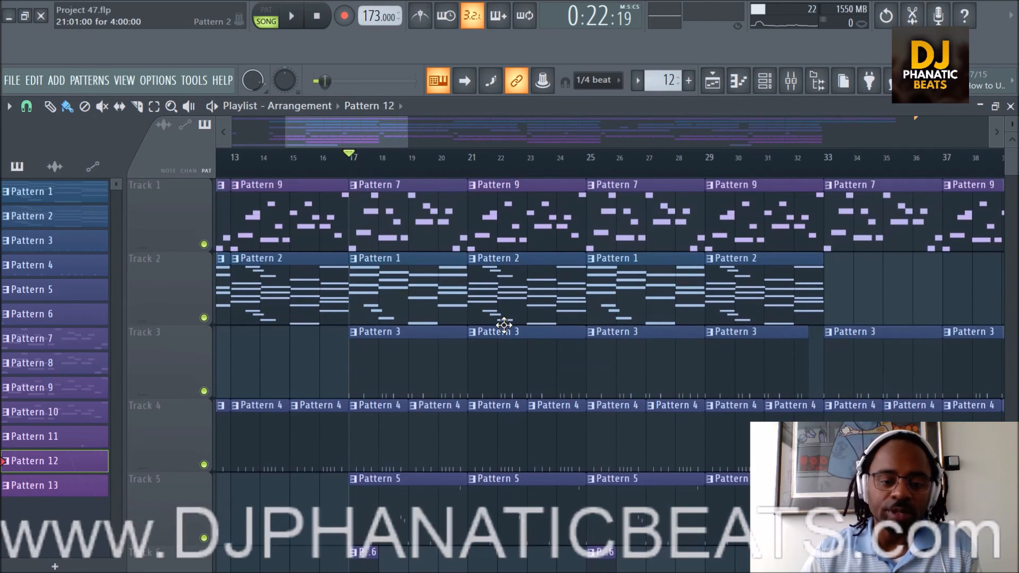
pyautogui.scroll(-2, 507, 323)
pyautogui.scroll(-2, 507, 324)
pyautogui.scroll(-1, 507, 324)
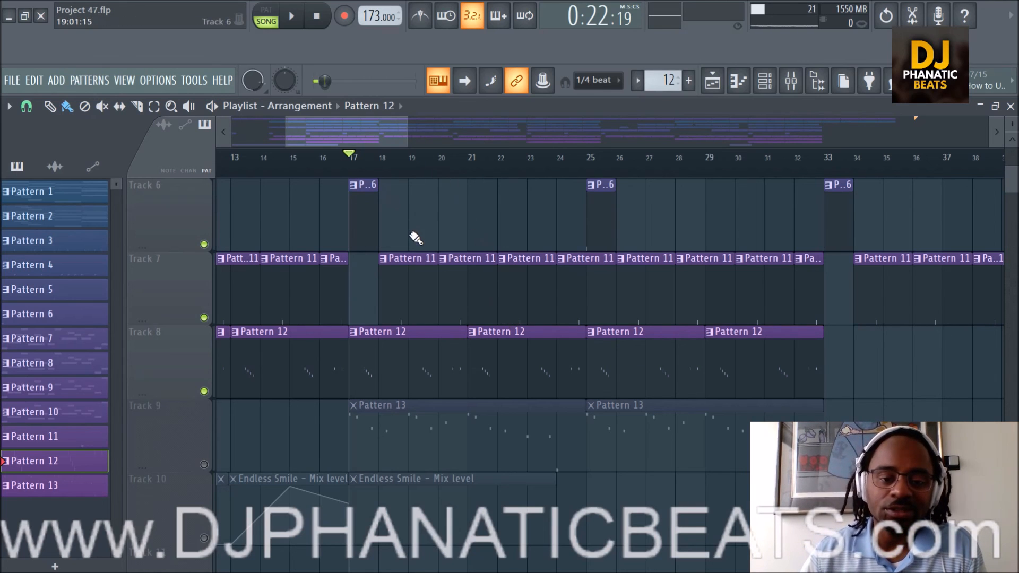
pyautogui.scroll(3, 416, 238)
pyautogui.keyDown('ctrl'); pyautogui.scroll(-2, 432, 186); pyautogui.keyUp('ctrl')
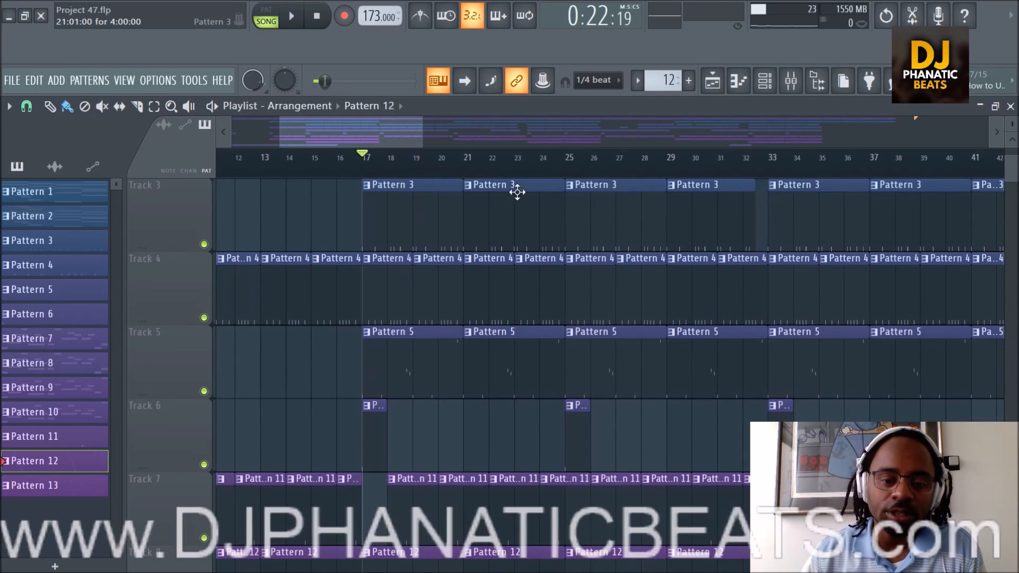
# Step: Reduce the playlist track height, unmute Track 9 and briefly play the arrangement from bar 17
pyautogui.keyDown('alt'); pyautogui.scroll(-2, 462, 255); pyautogui.keyUp('alt')
pyautogui.scroll(-2, 457, 277)
pyautogui.scroll(-1, 458, 277)
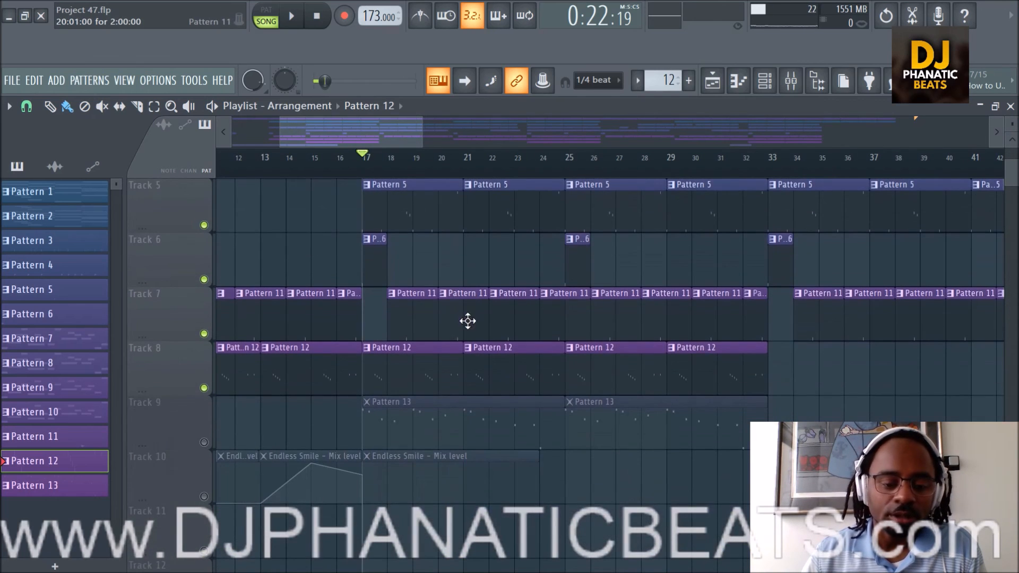
pyautogui.click(203, 443)
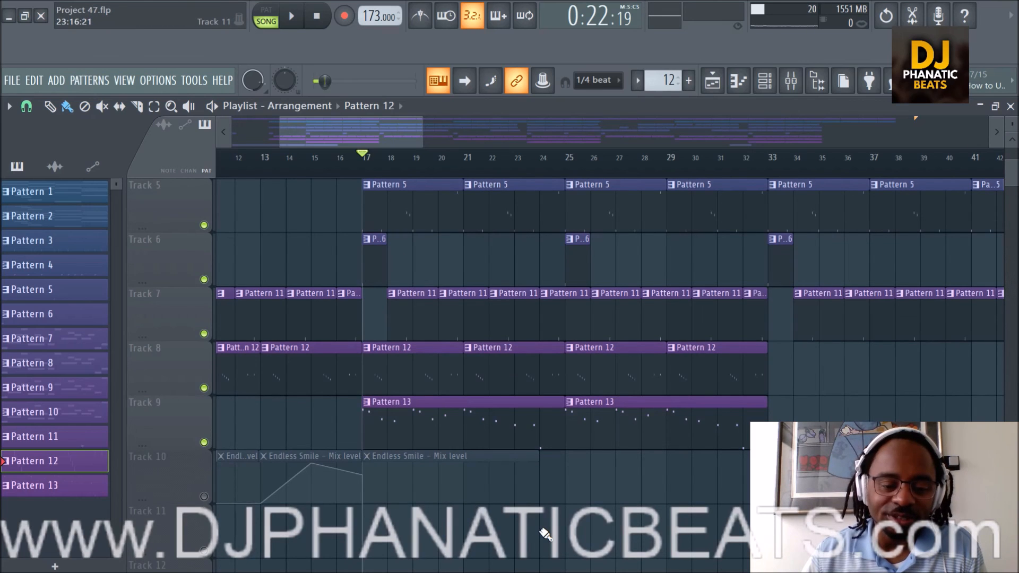
pyautogui.press('space')
pyautogui.press('space')
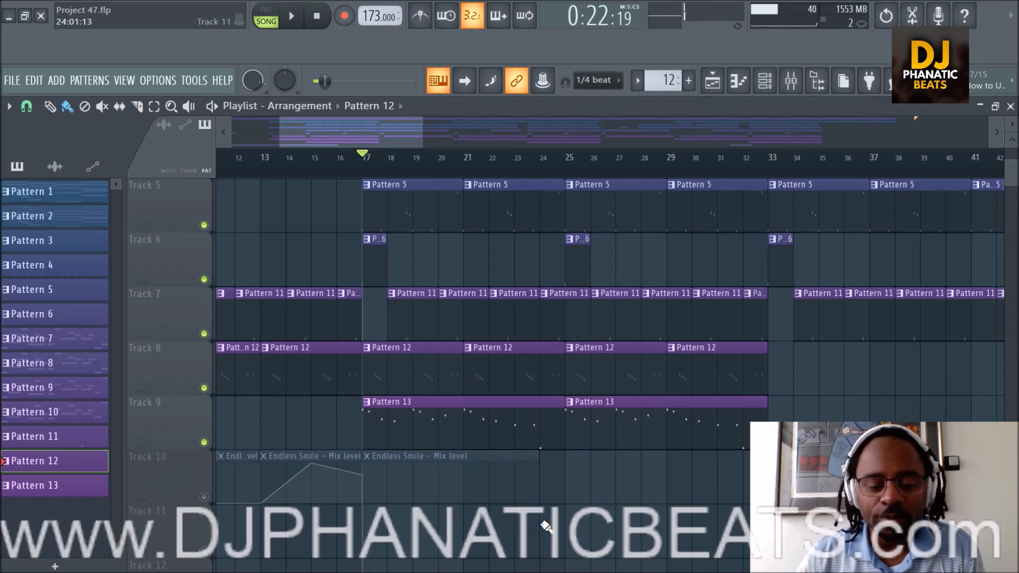
# Step: Select Pattern 13 and solo Track 9 in the playlist
pyautogui.click(450, 438)
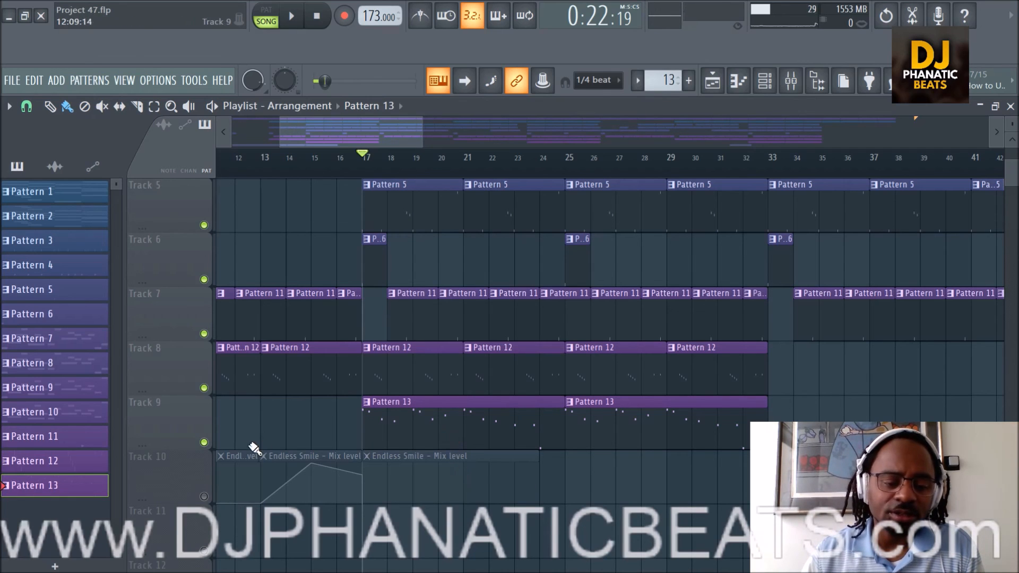
pyautogui.rightClick(204, 442)
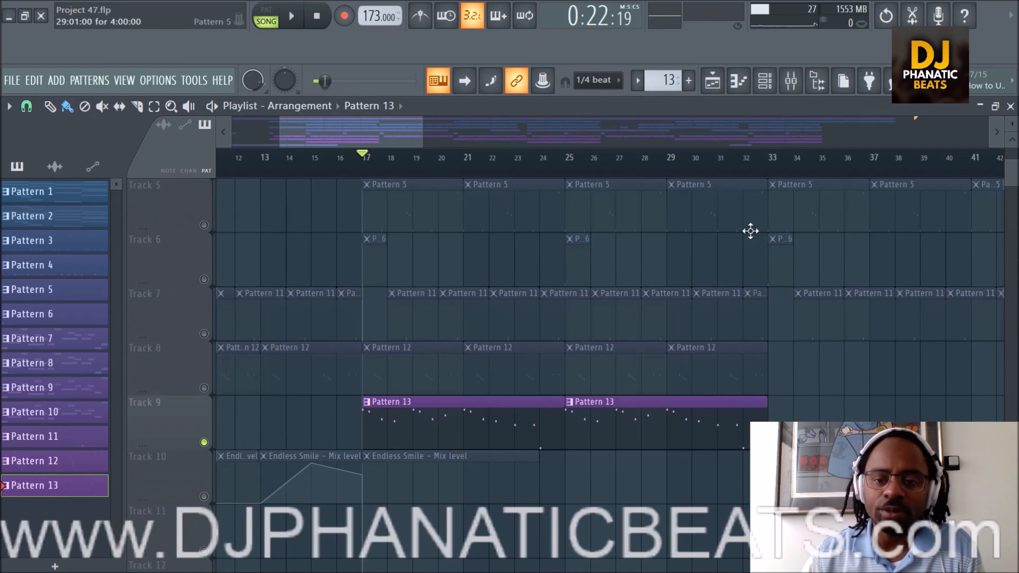
# Step: Open the reFX Nexus instrument from the channel rack, audition a few notes of its preset and close the plugin
pyautogui.click(768, 85)
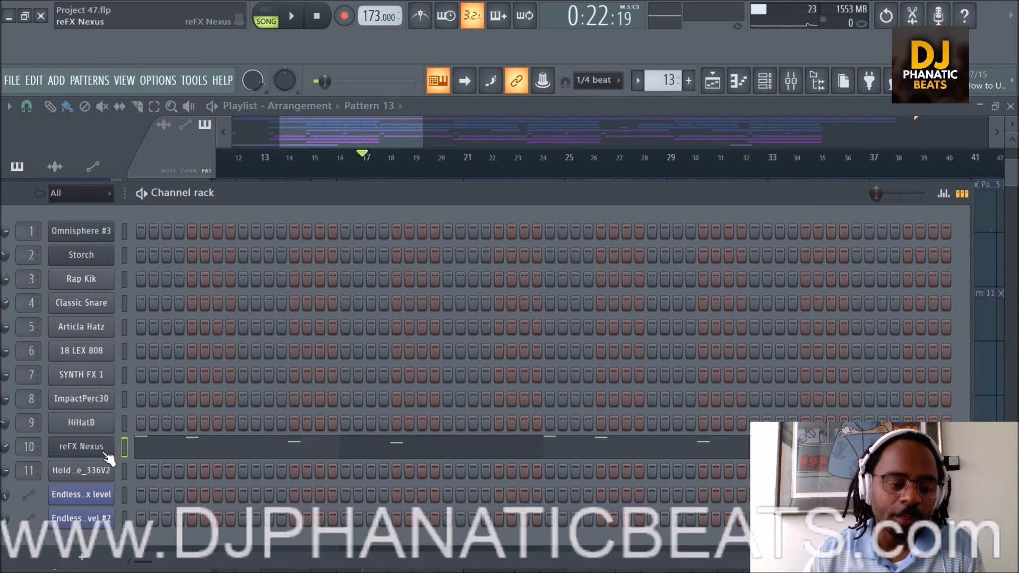
pyautogui.click(85, 447)
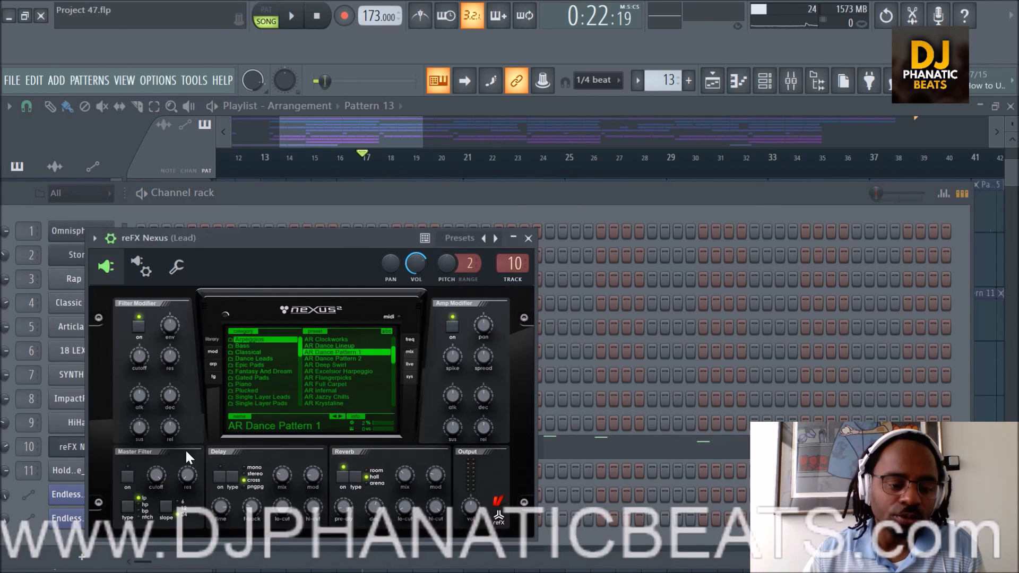
pyautogui.press('v')
pyautogui.press('m')
pyautogui.press('c')
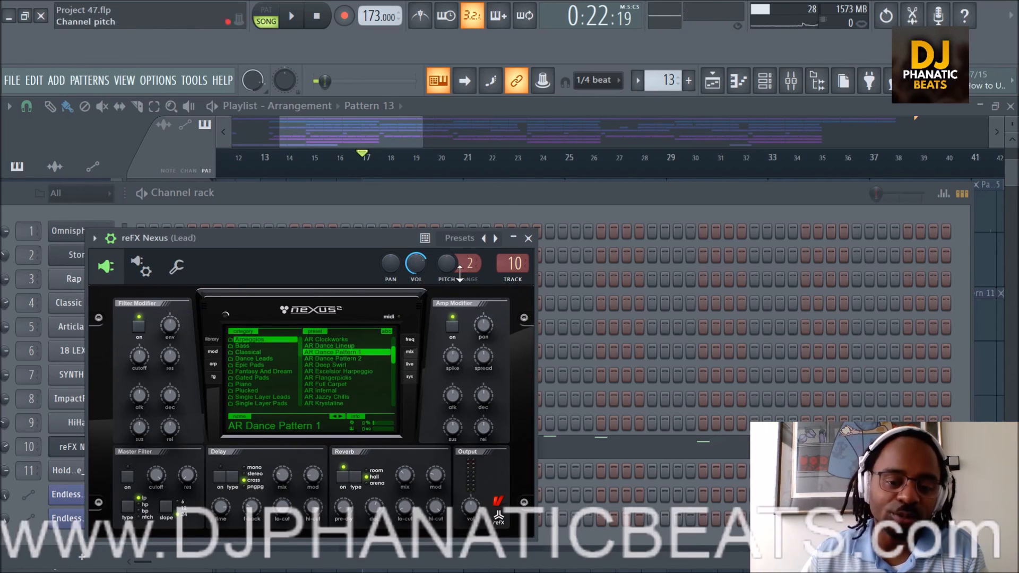
pyautogui.click(528, 238)
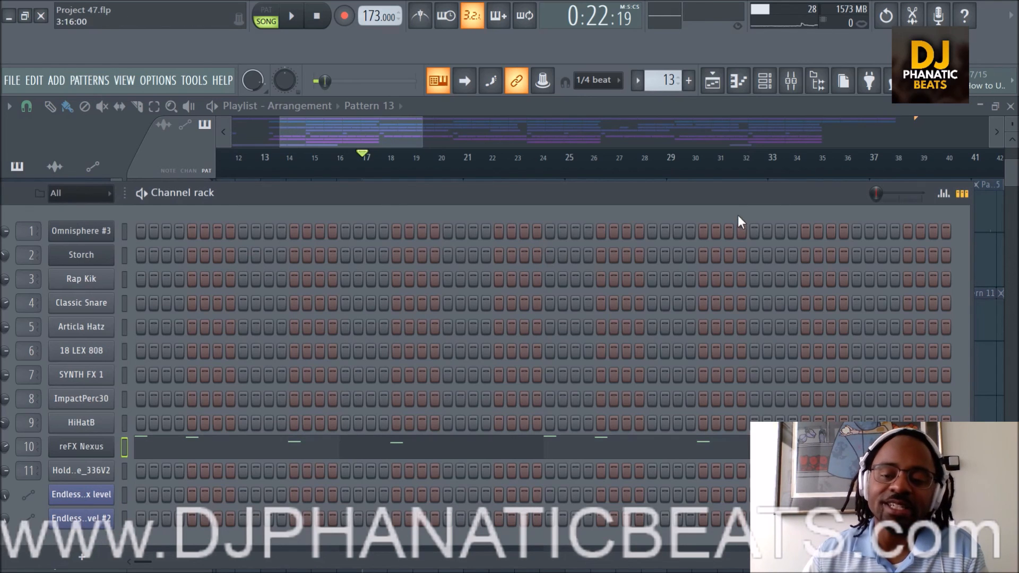
# Step: Return to the playlist and play the soloed Track 9 from bar 17
pyautogui.click(713, 80)
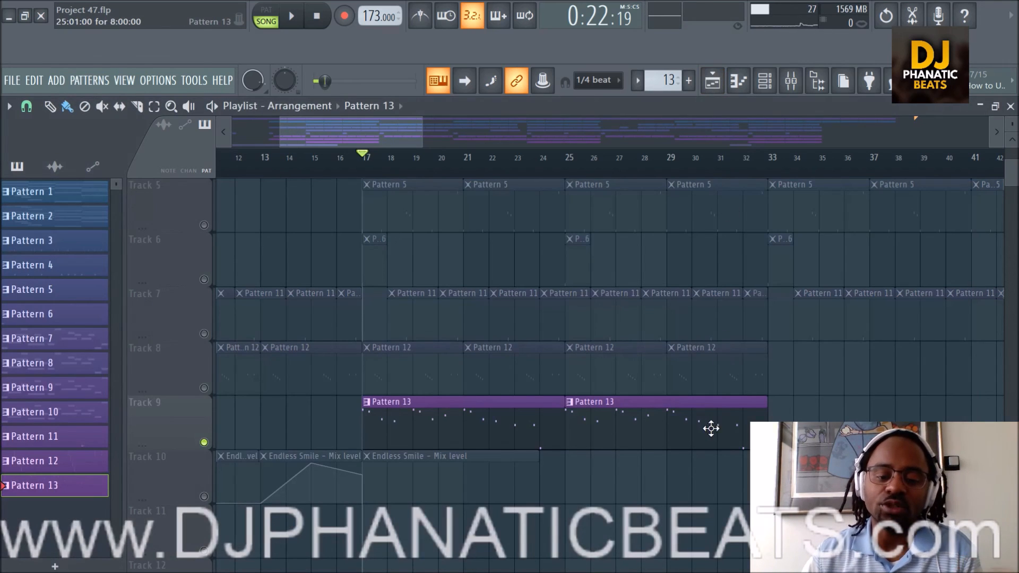
pyautogui.press('space')
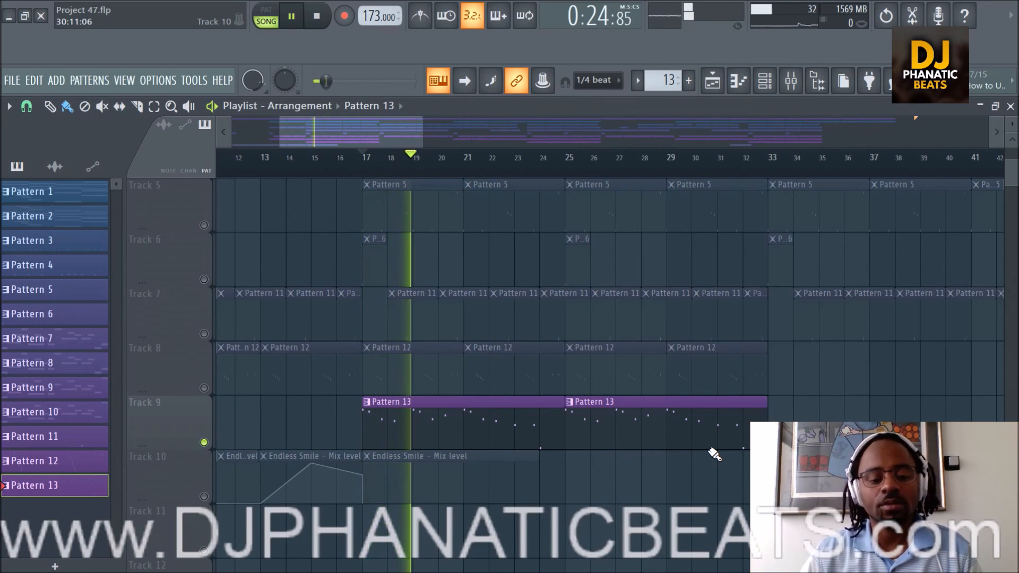
pyautogui.press('space')
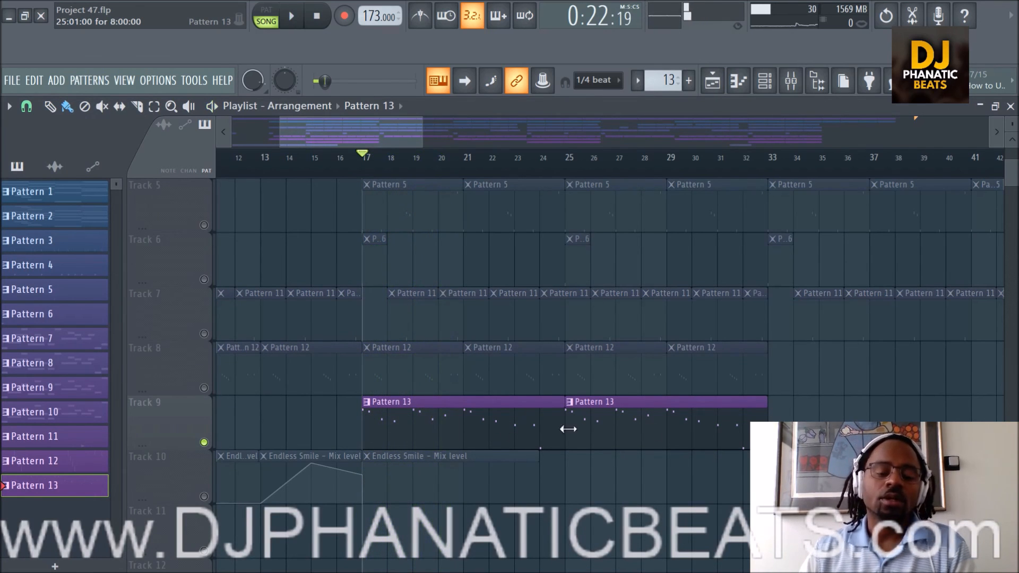
# Step: Turn off the solo on Track 9 and play all tracks together from bar 17
pyautogui.rightClick(205, 443)
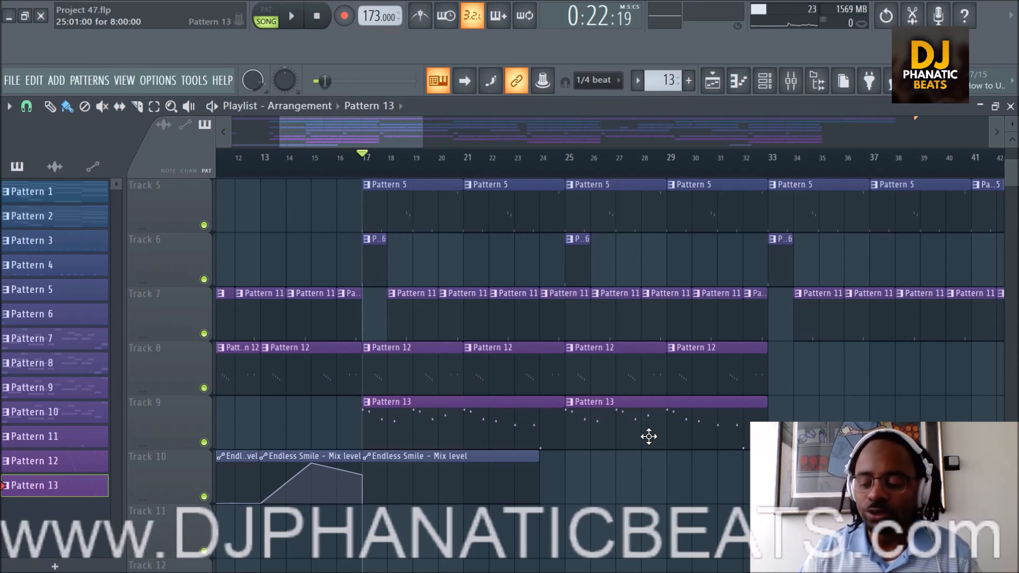
pyautogui.press('space')
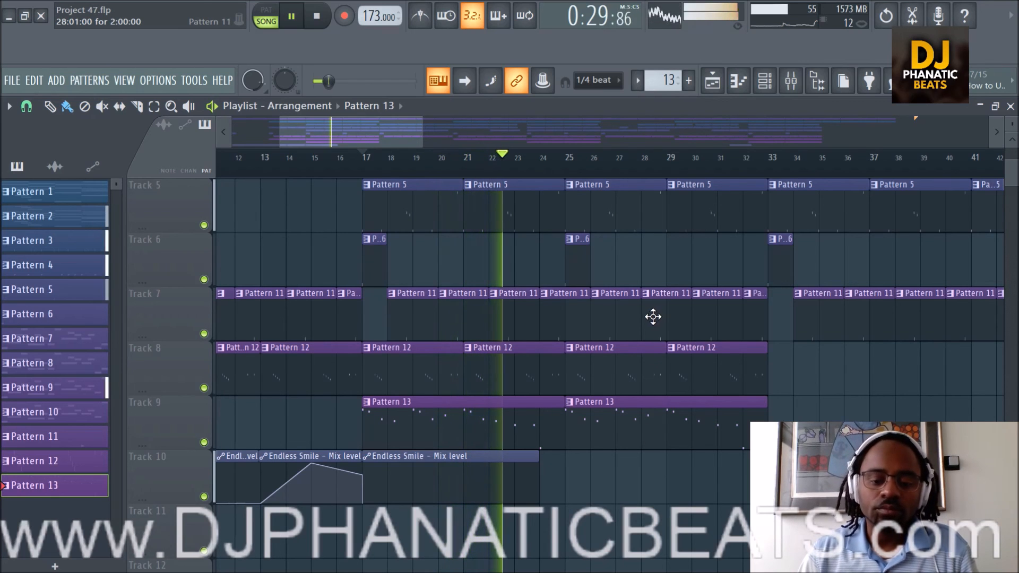
pyautogui.scroll(-1, 626, 169)
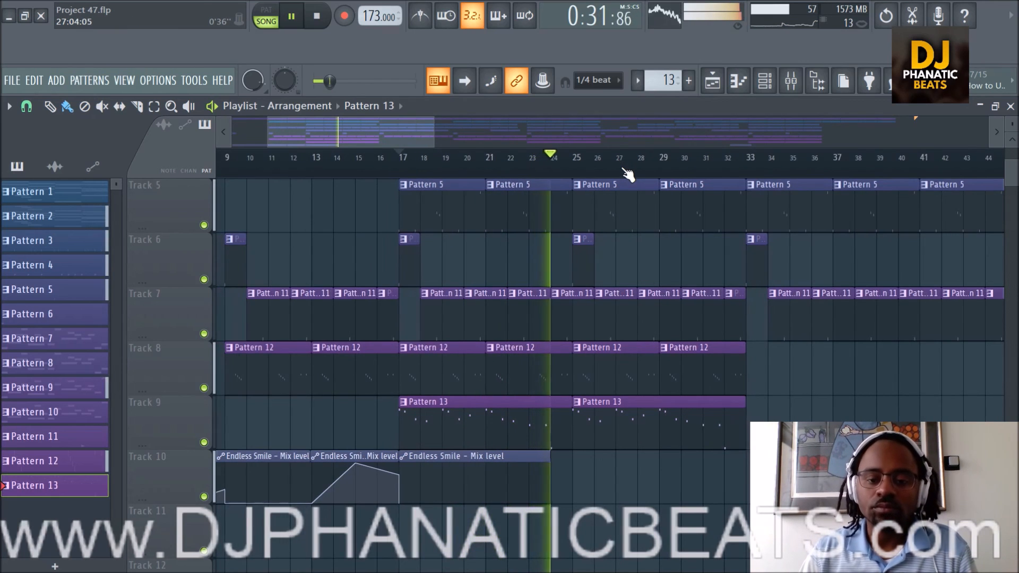
pyautogui.scroll(-1, 626, 171)
pyautogui.press('space')
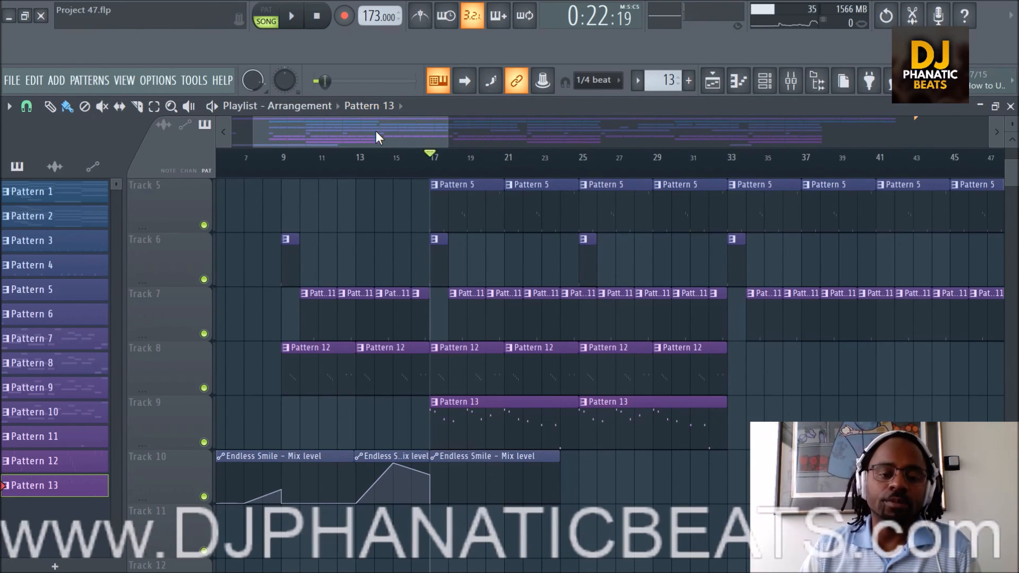
# Step: Review the arrangement from its opening bars, rewind the song to bar 1 and play it from the beginning
pyautogui.moveTo(357, 135); pyautogui.dragTo(295, 130)
pyautogui.scroll(4, 593, 354)
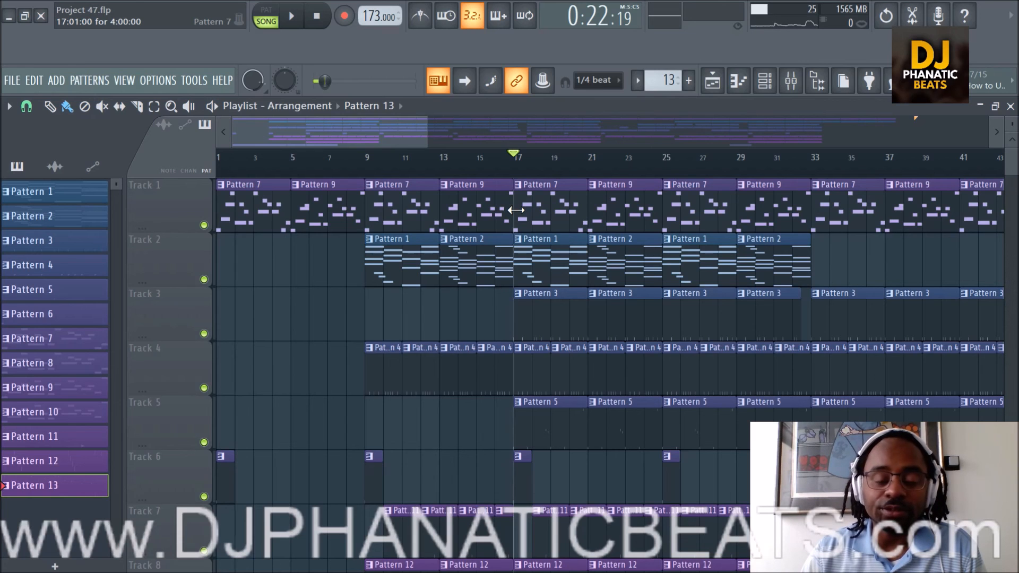
pyautogui.scroll(-3, 550, 268)
pyautogui.scroll(3, 551, 268)
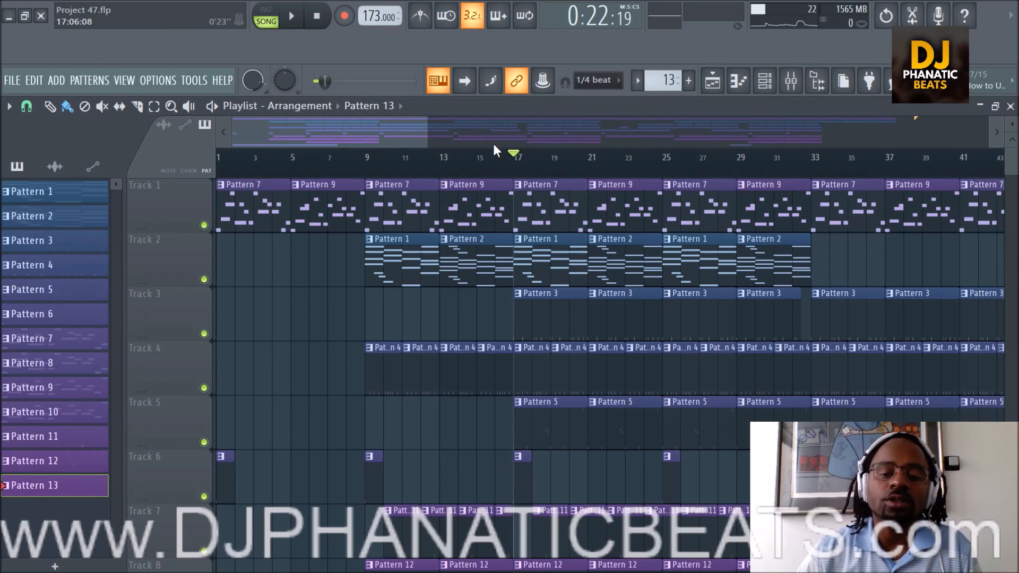
pyautogui.click(329, 22)
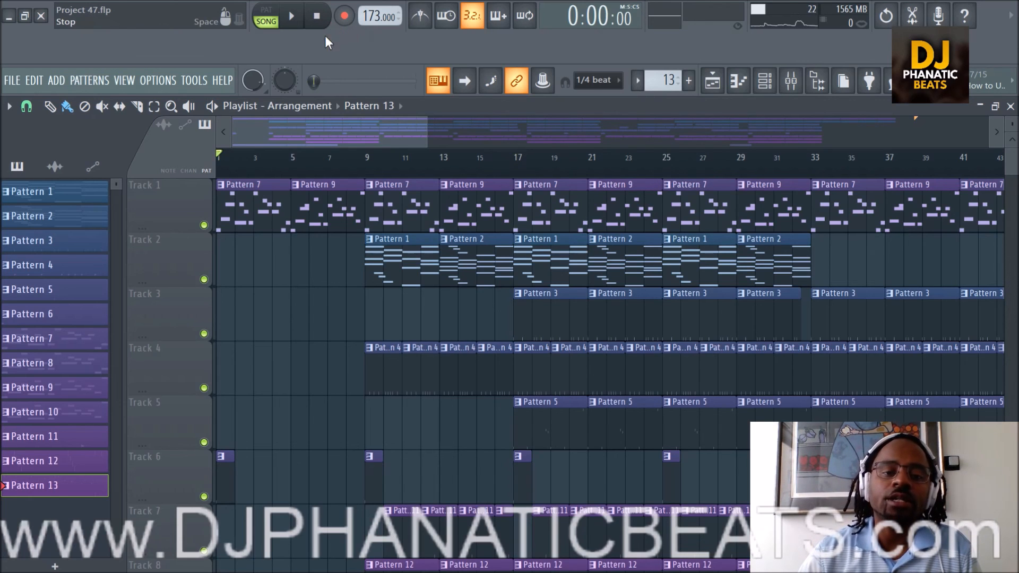
pyautogui.scroll(-4, 652, 168)
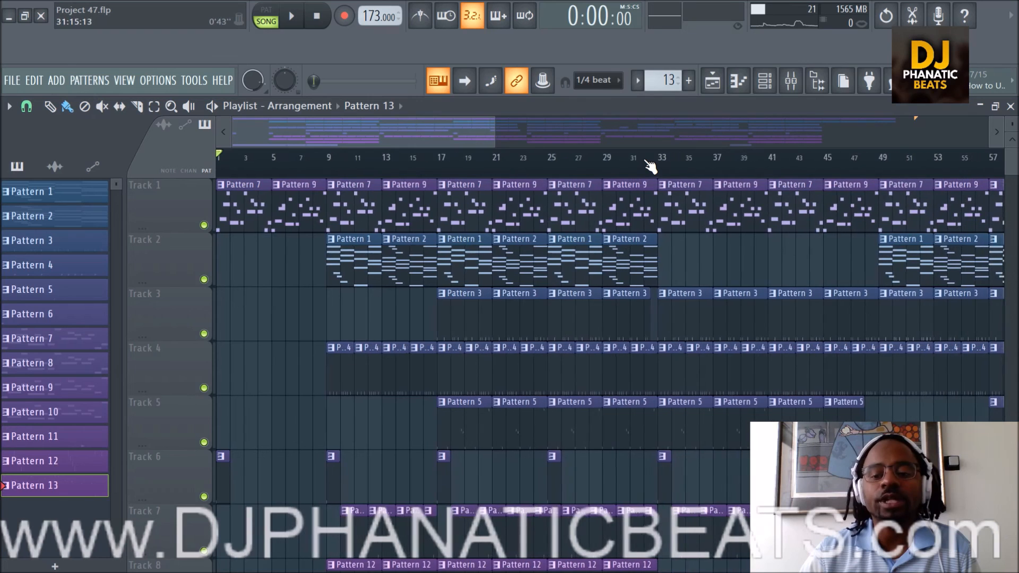
pyautogui.scroll(-1, 656, 166)
pyautogui.scroll(-1, 811, 167)
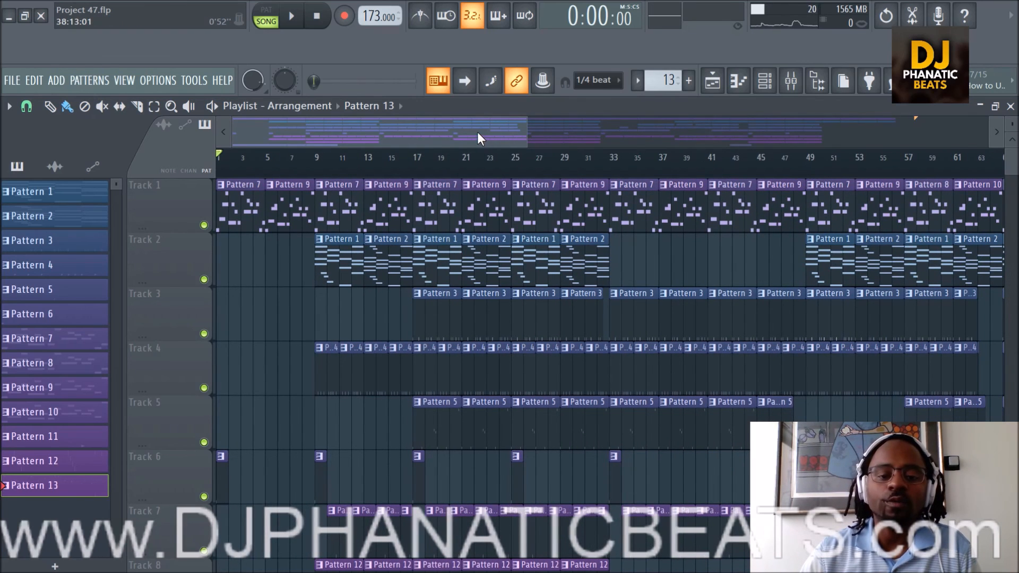
pyautogui.click(291, 20)
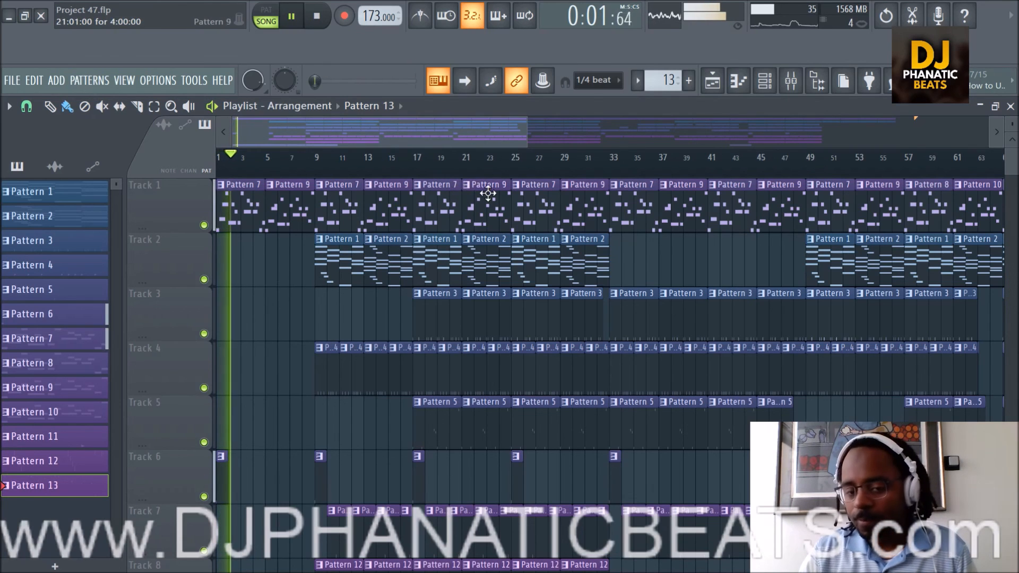
# Step: Enable the iZotope Ozone 7 effect on the Master mixer track while the song plays and return to the playlist
pyautogui.scroll(-2, 530, 169)
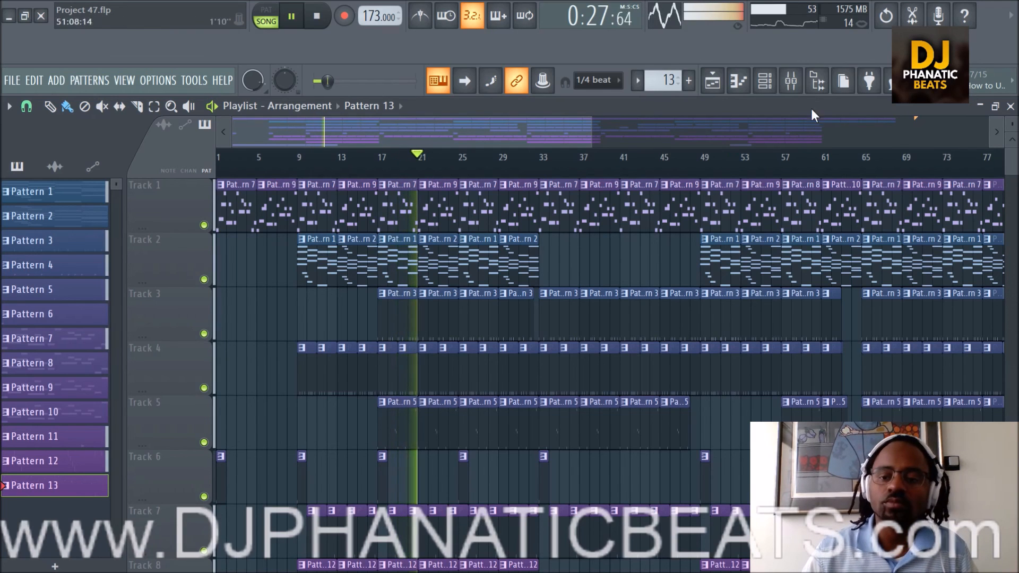
pyautogui.click(791, 81)
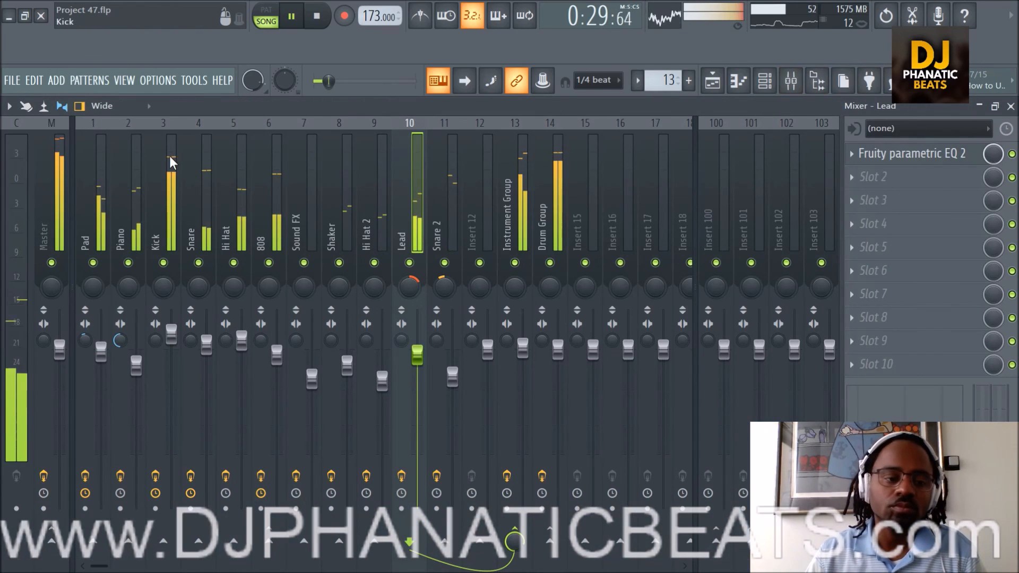
pyautogui.click(41, 196)
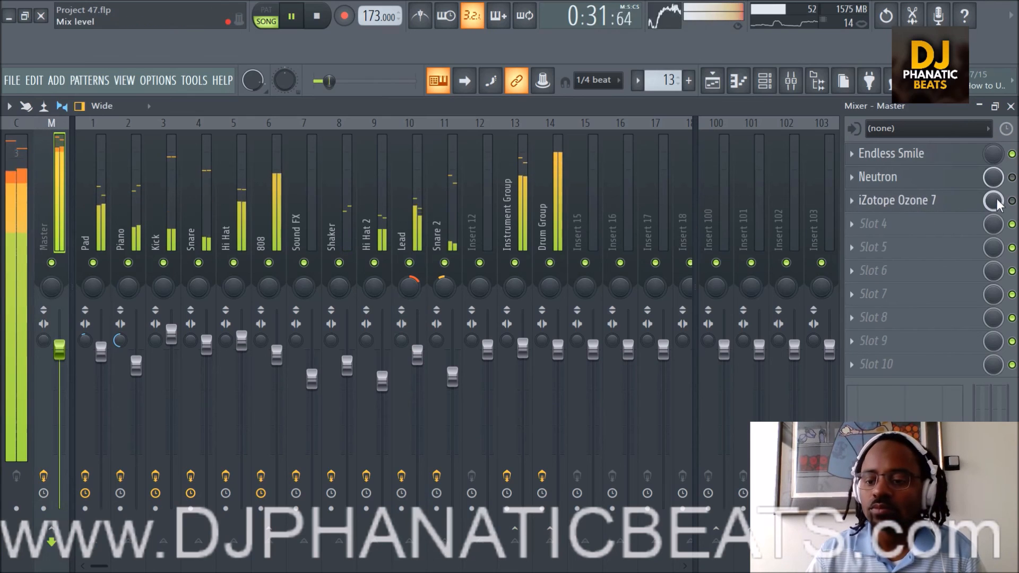
pyautogui.click(1012, 201)
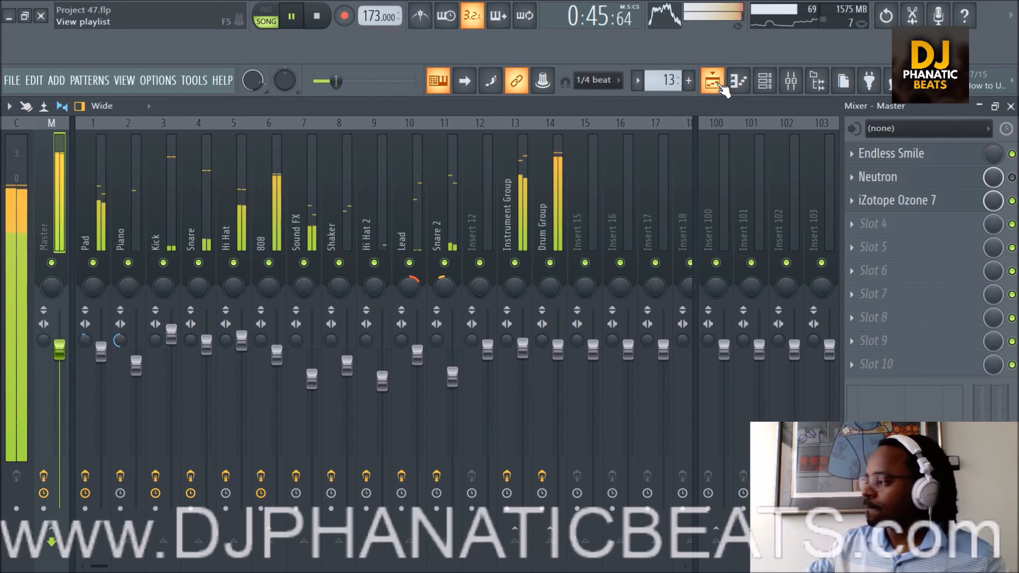
pyautogui.click(721, 88)
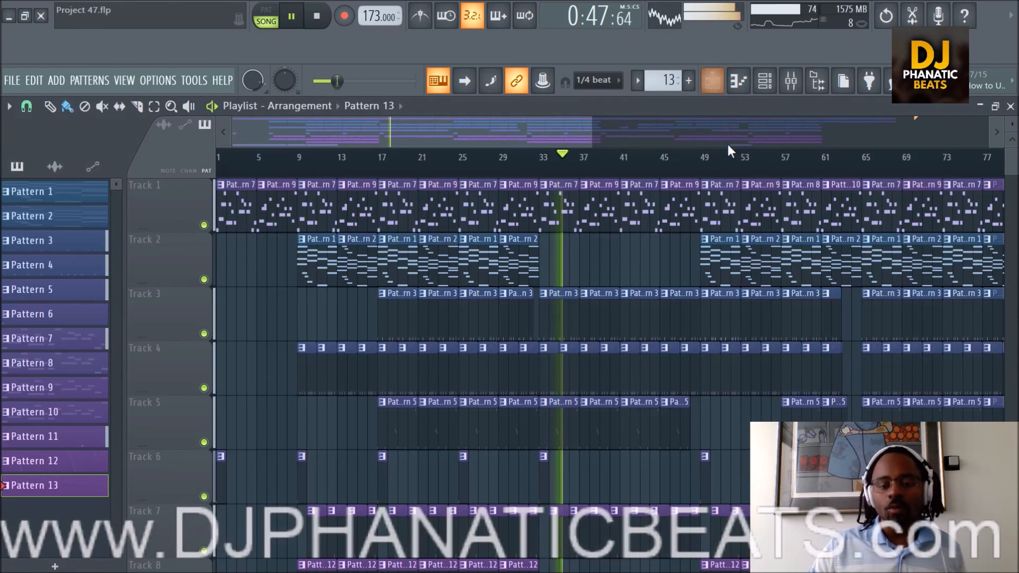
pyautogui.scroll(-2, 695, 156)
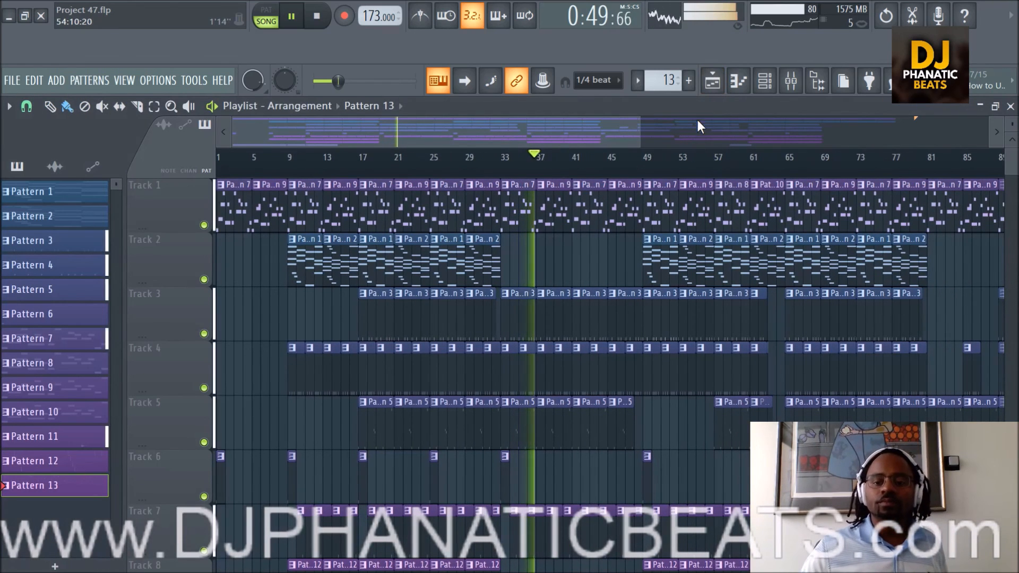
# Step: Disable iZotope Ozone 7 on the Master mixer track during playback and go back to the playlist
pyautogui.click(785, 78)
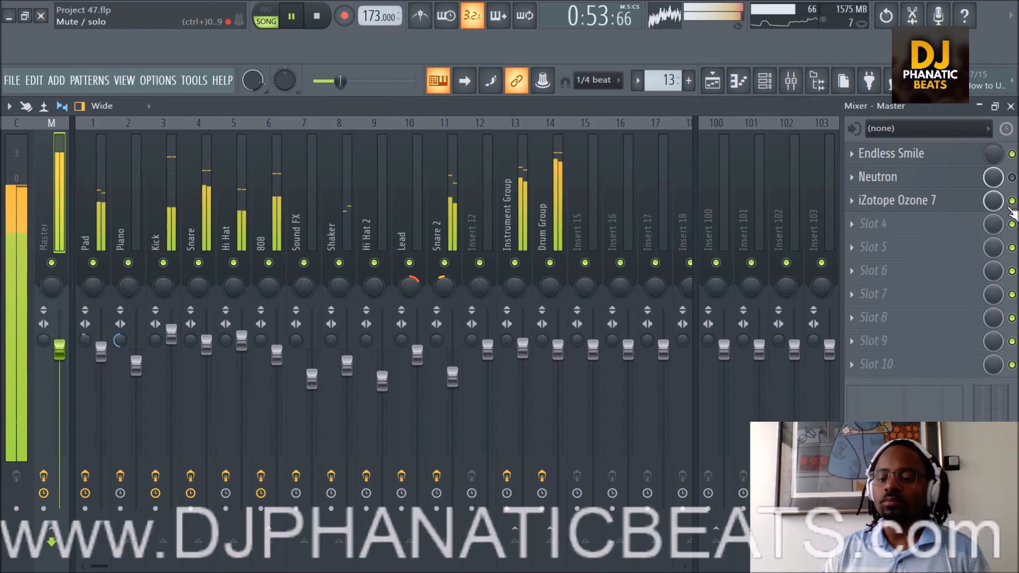
pyautogui.click(1011, 202)
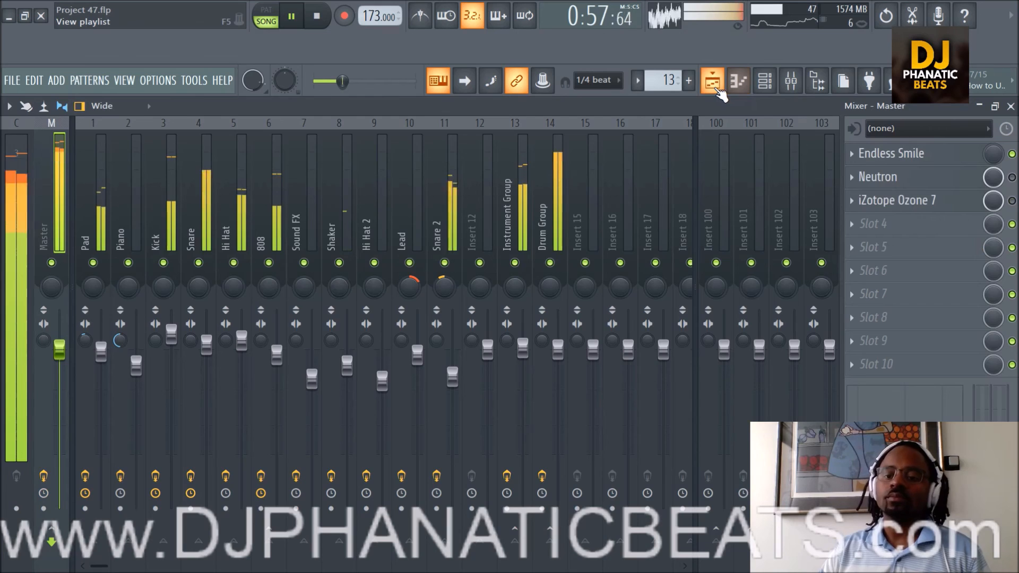
pyautogui.click(714, 84)
# Step: Let the song play on through the arrangement's later bars and stop playback
pyautogui.scroll(-1, 663, 164)
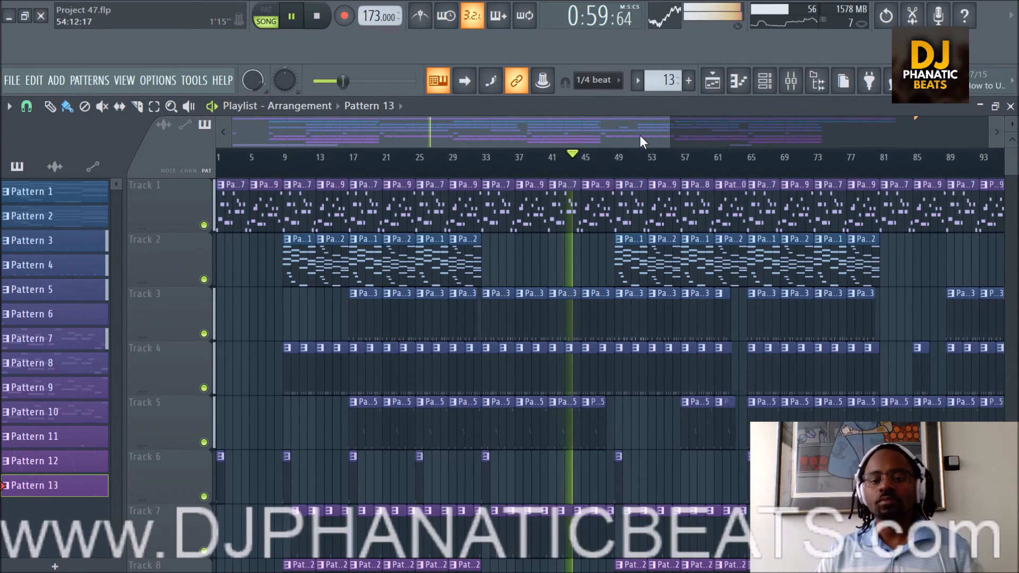
pyautogui.moveTo(641, 139); pyautogui.dragTo(710, 140)
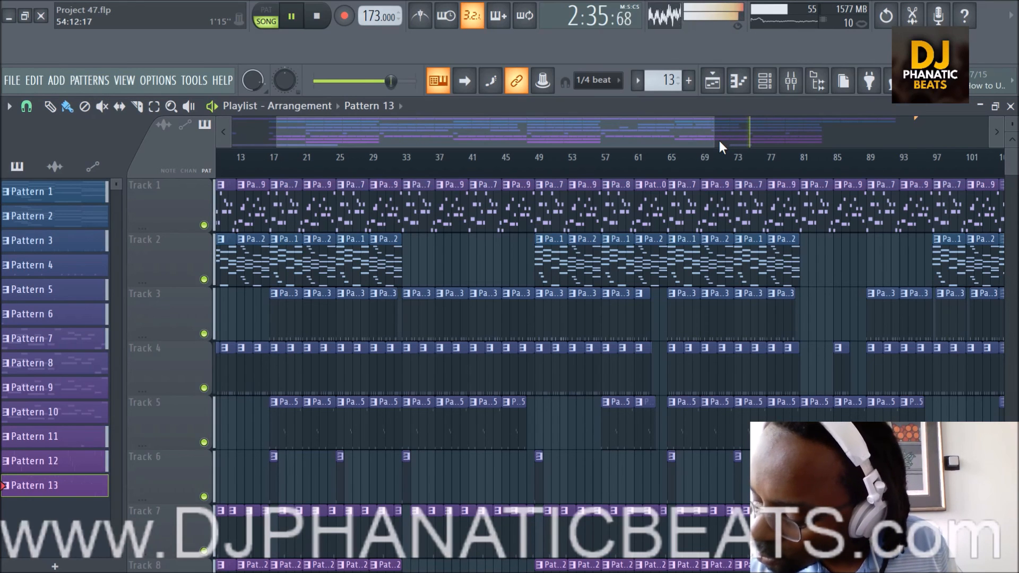
pyautogui.press('space')
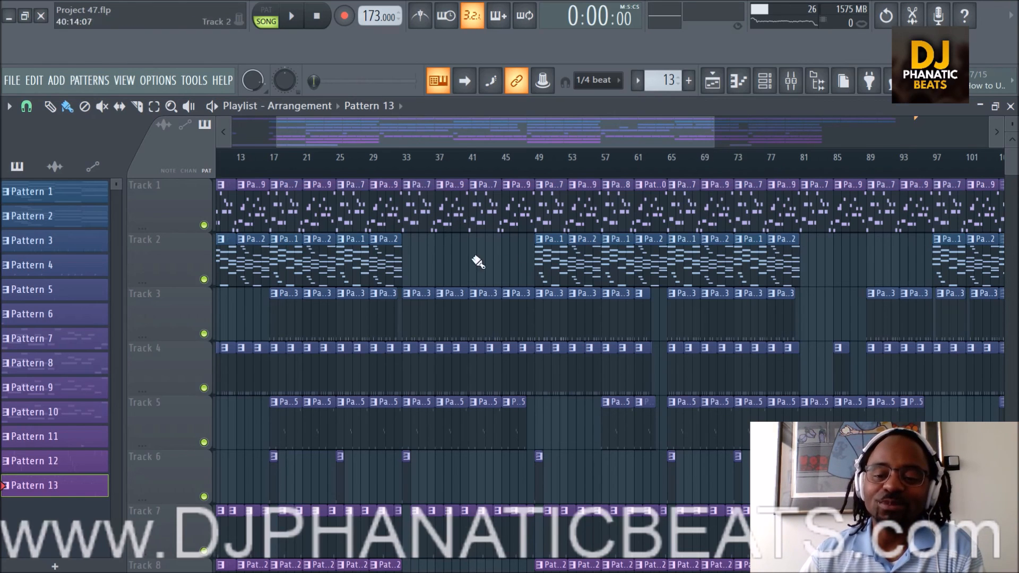
# Step: Look over the mixer tracks, return to the playlist and review the full arrangement and its middle section
pyautogui.click(791, 82)
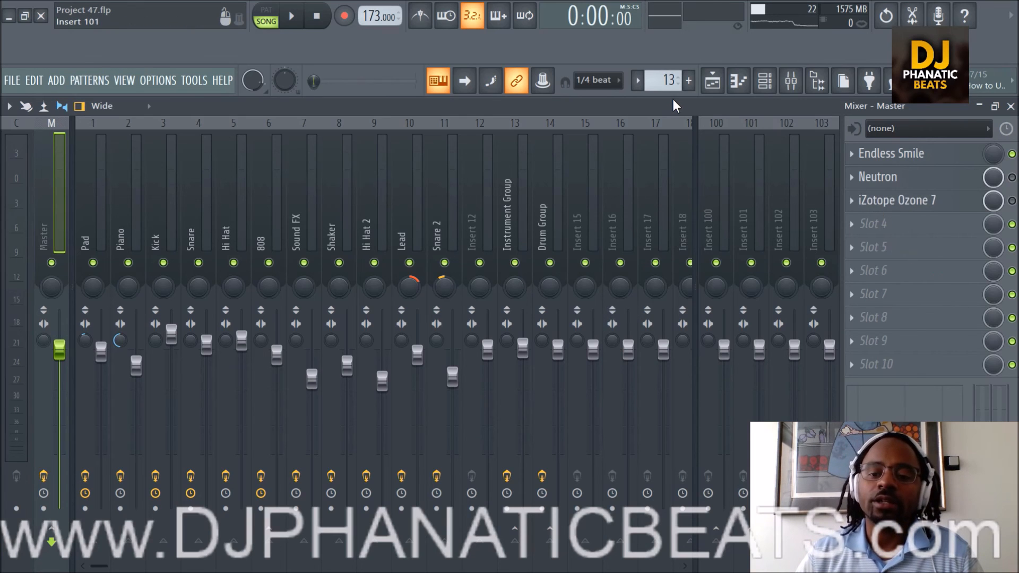
pyautogui.click(712, 81)
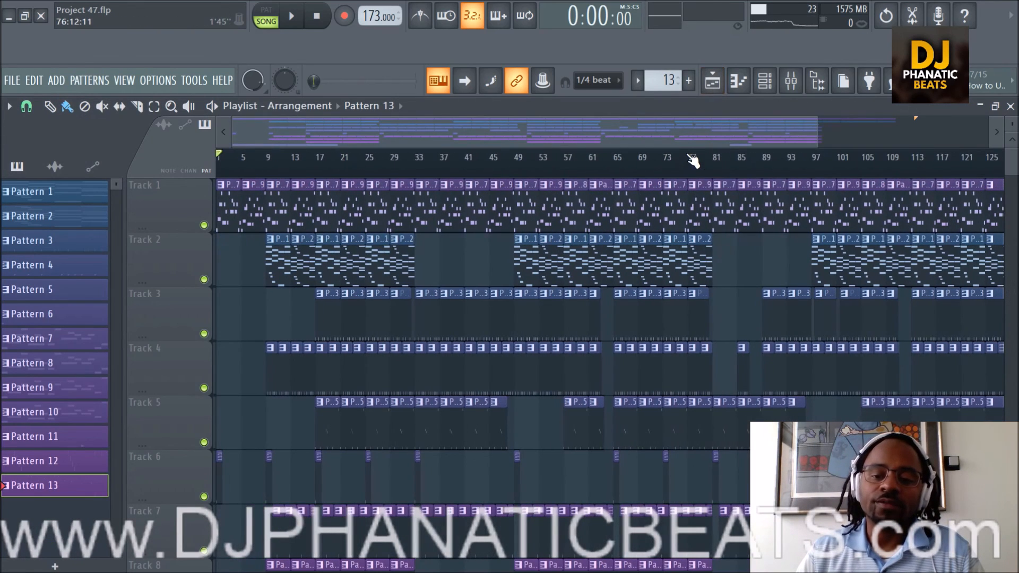
pyautogui.scroll(-2, 705, 158)
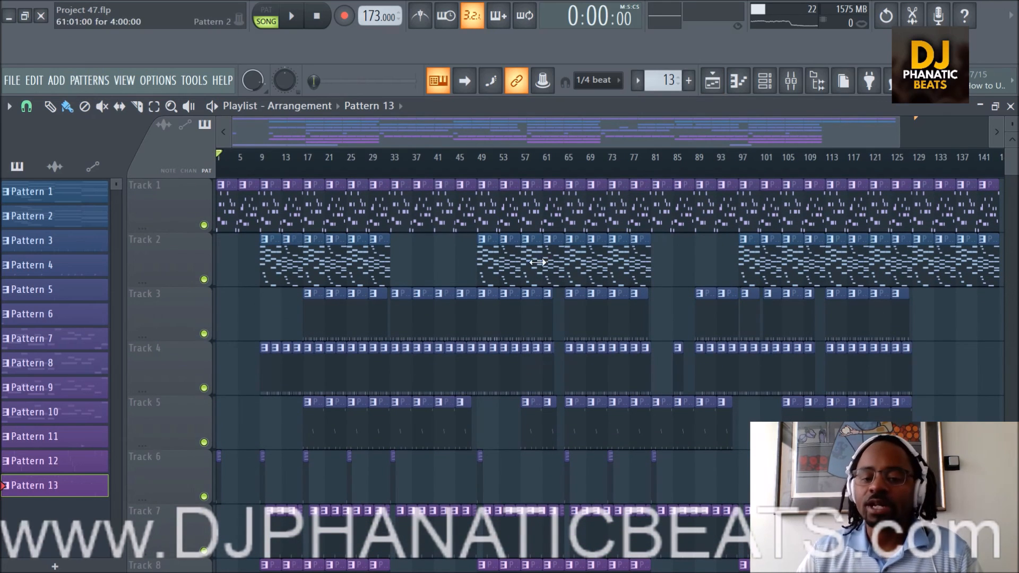
pyautogui.scroll(3, 533, 170)
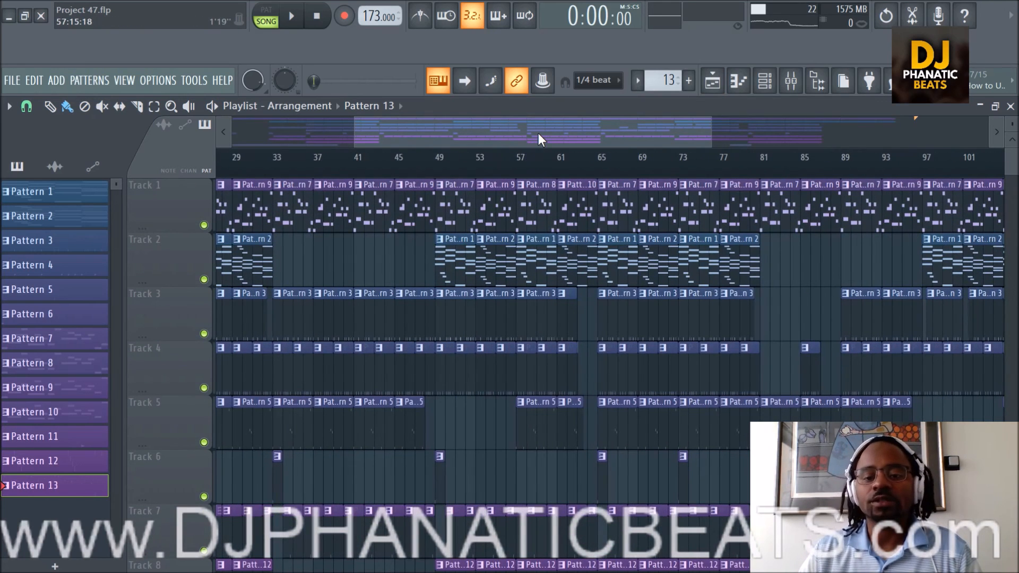